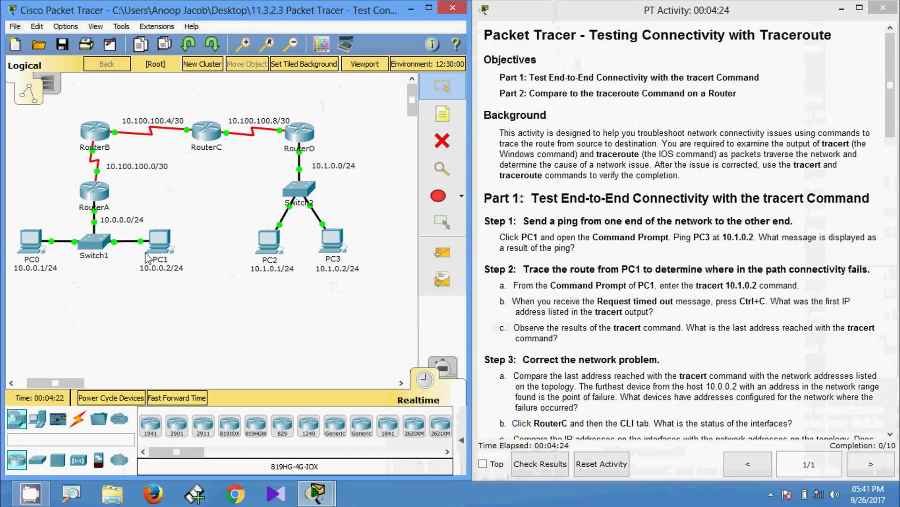
# Ping PC3 at 10.1.0.2 from PC1's Command Prompt.
pyautogui.click(309, 272)
pyautogui.click(522, 185)
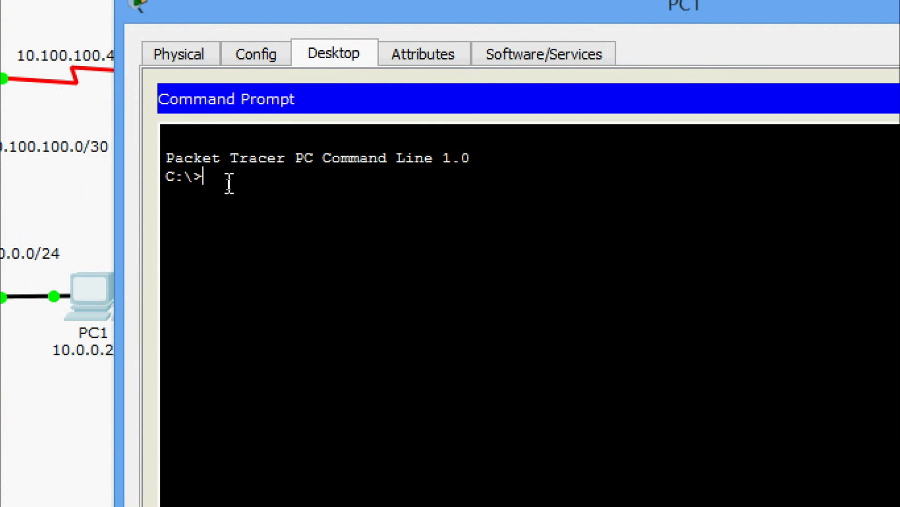
pyautogui.write('ping 10.1.0')
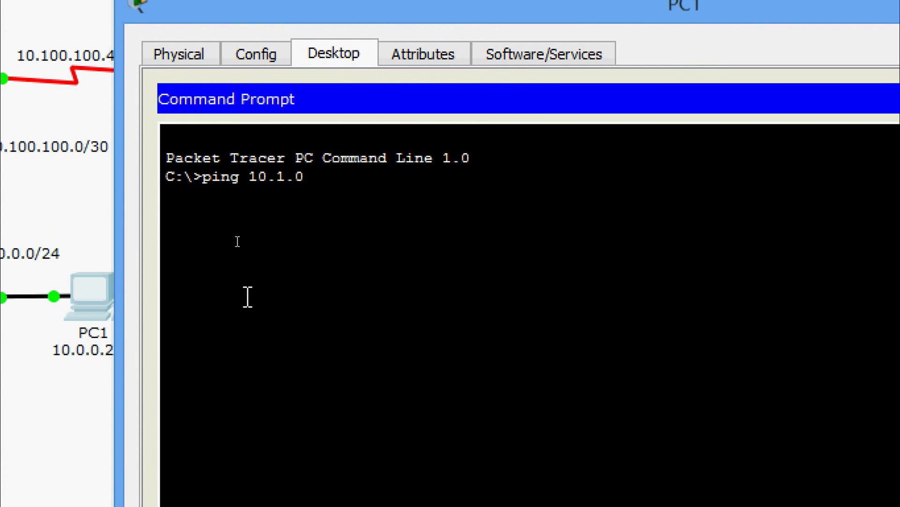
pyautogui.write('.2')
pyautogui.press('Return')
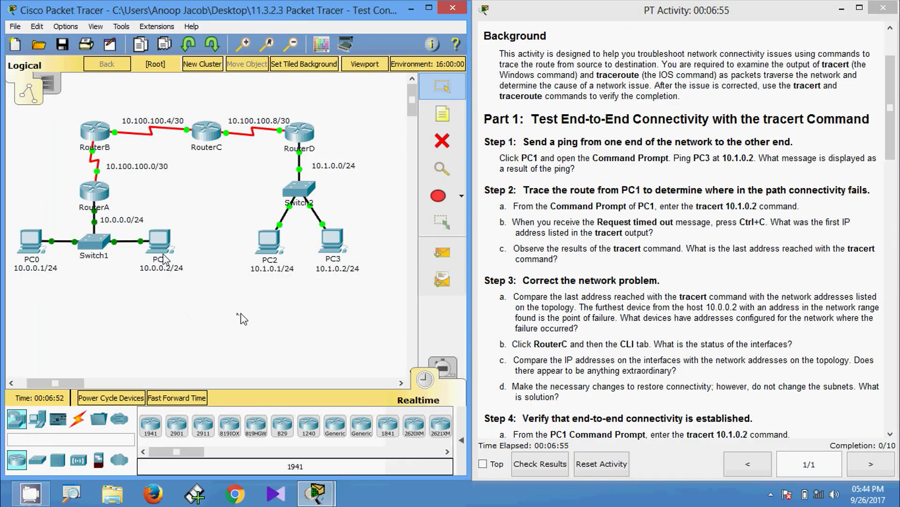
# Trace the route from PC1's Command Prompt with tracert 10.1.0.2.
pyautogui.click(164, 258)
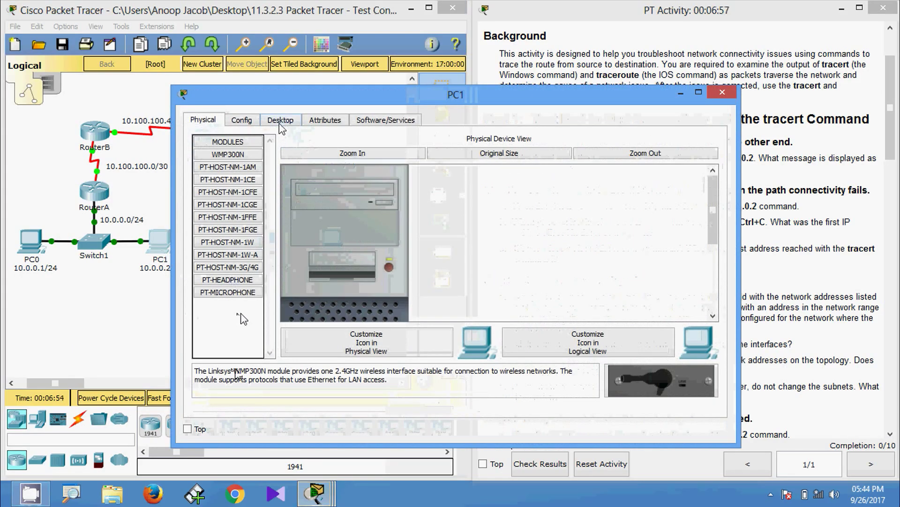
pyautogui.click(281, 121)
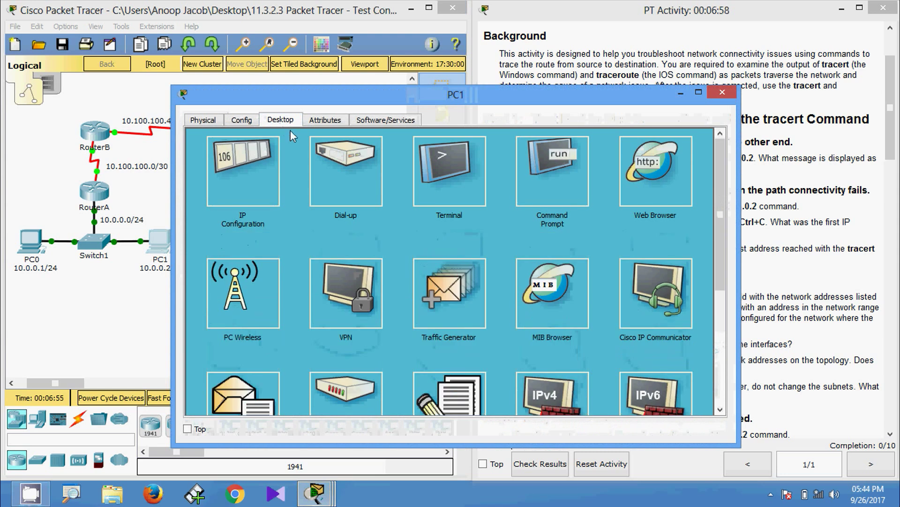
pyautogui.click(538, 184)
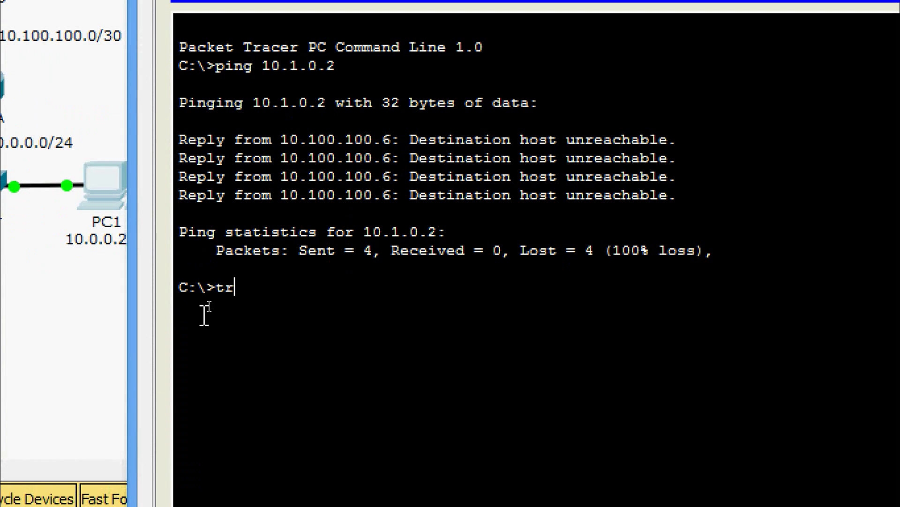
pyautogui.write('ert 10.1.')
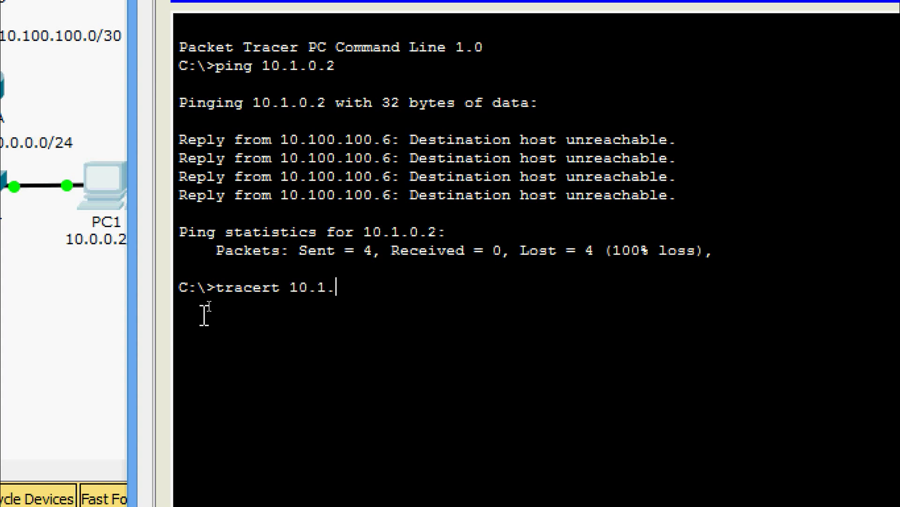
pyautogui.write('0.2')
pyautogui.press('Return')
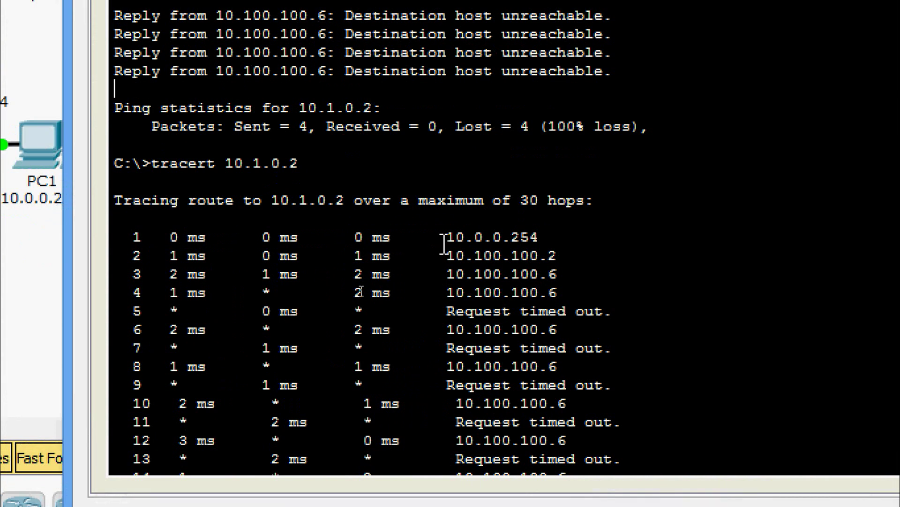
# Compare the first hop address in PC1's trace output with the GigabitEthernet0/0 address in RouterA's interface summary.
pyautogui.moveTo(448, 237); pyautogui.dragTo(542, 237)
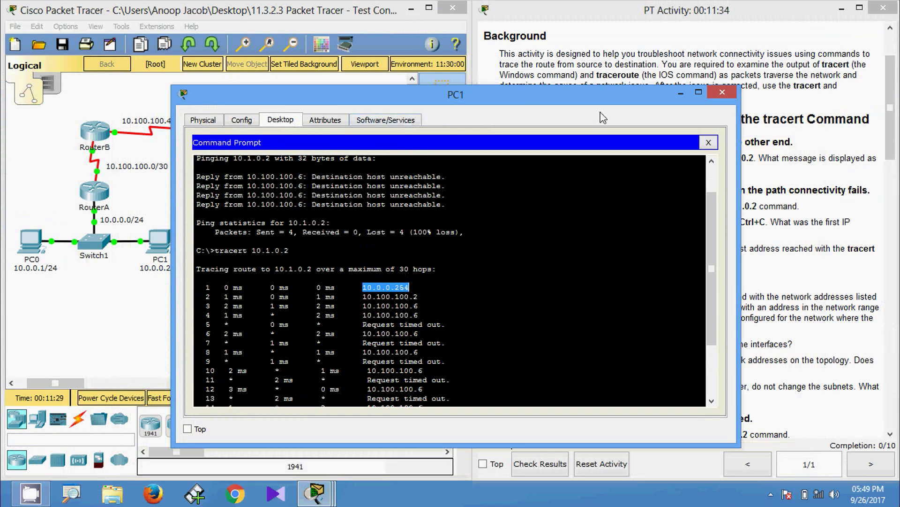
pyautogui.click(681, 94)
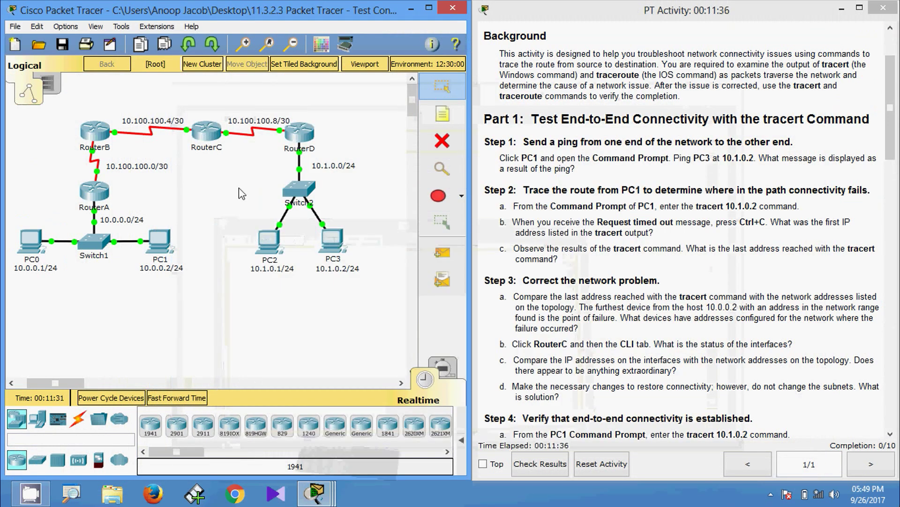
pyautogui.click(95, 192)
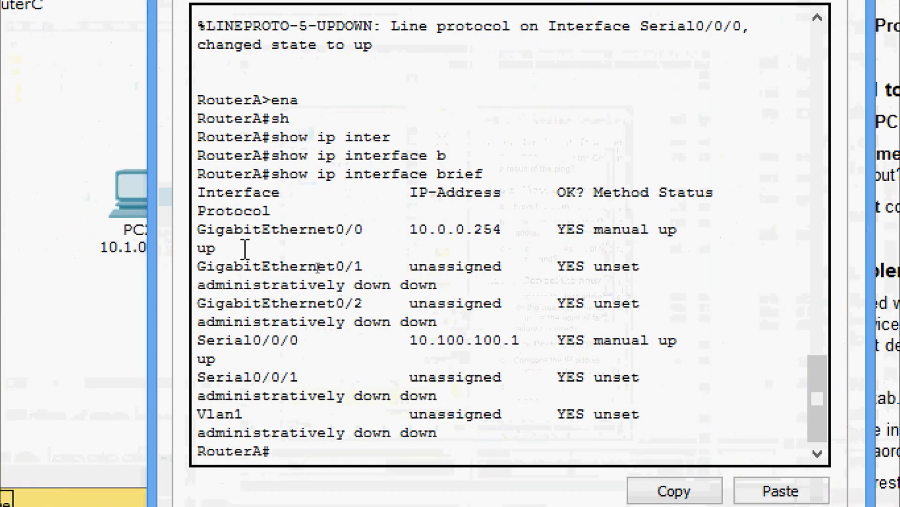
pyautogui.moveTo(197, 230); pyautogui.dragTo(514, 233)
pyautogui.click(515, 233)
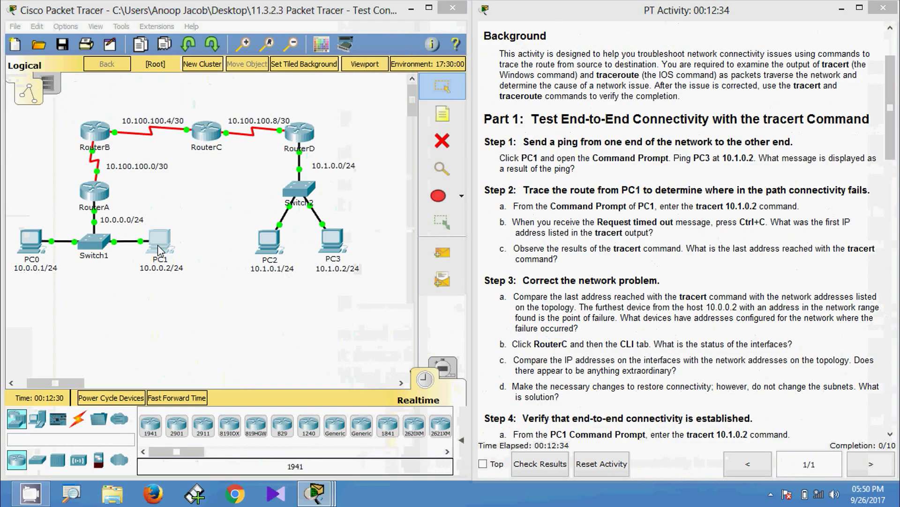
# Interrupt the running trace on PC1 and highlight the last IP address reached in its output.
pyautogui.click(21, 234)
pyautogui.click(377, 346)
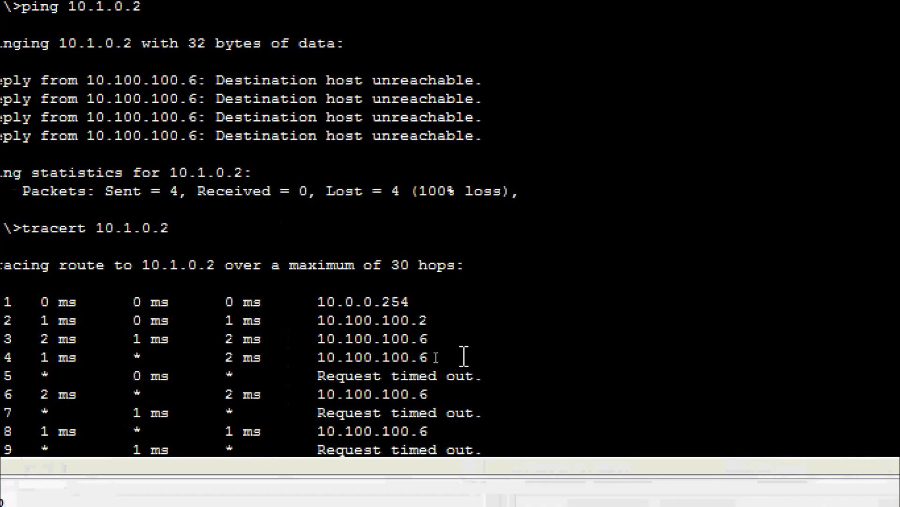
pyautogui.hotkey('ctrl', 'c')
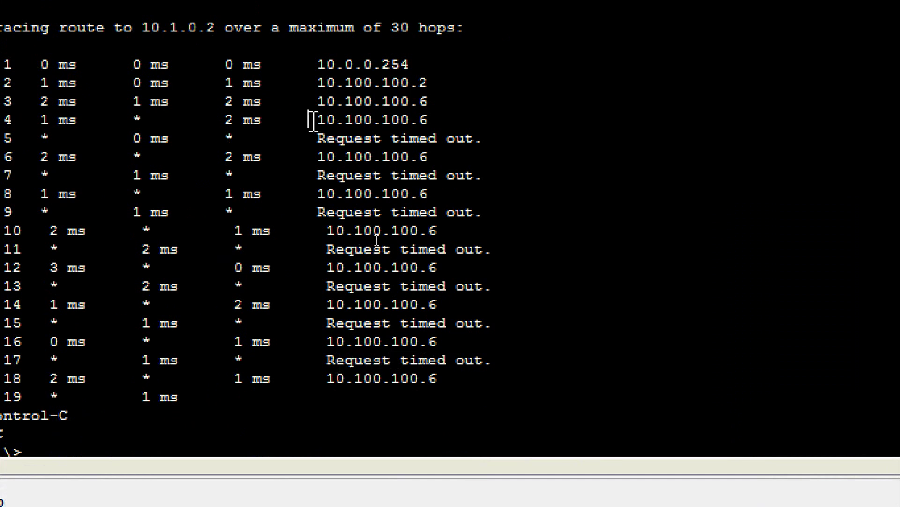
pyautogui.moveTo(311, 121); pyautogui.dragTo(442, 126)
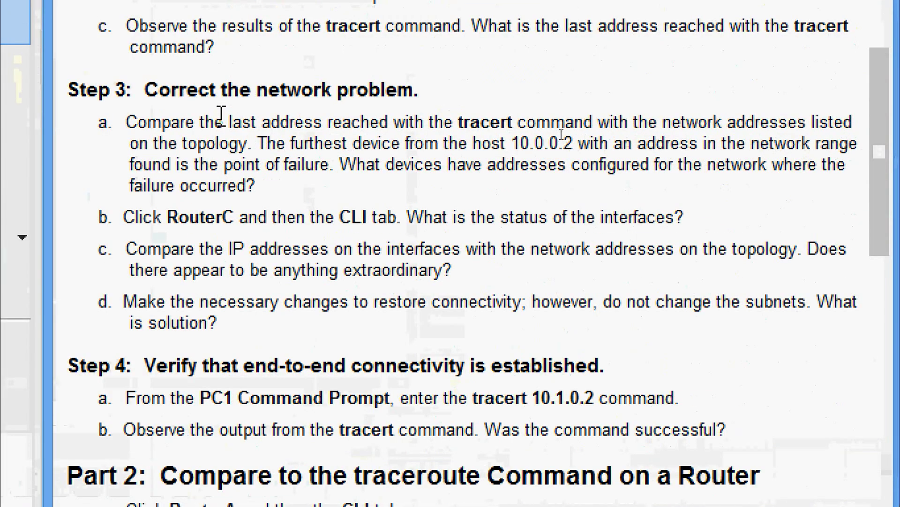
# Run show ip interface brief on RouterB and examine the Serial0/0/1 address.
pyautogui.click(200, 139)
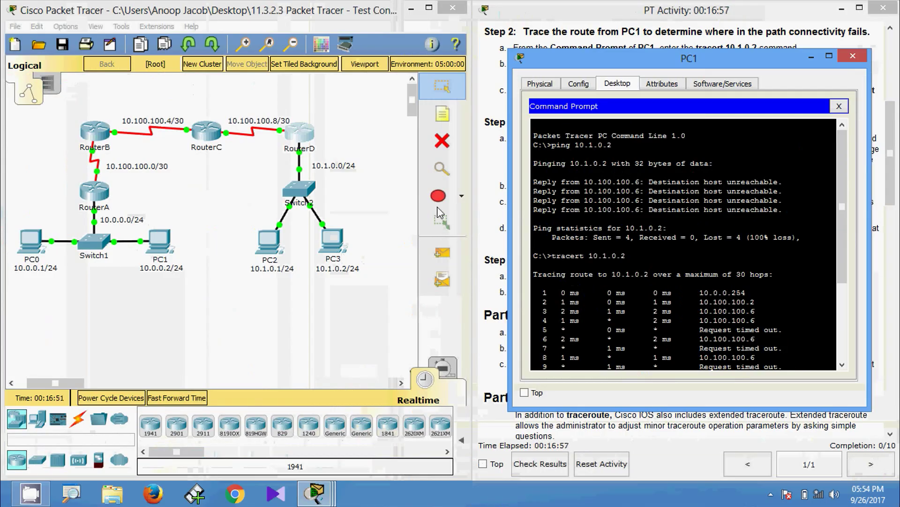
pyautogui.click(87, 139)
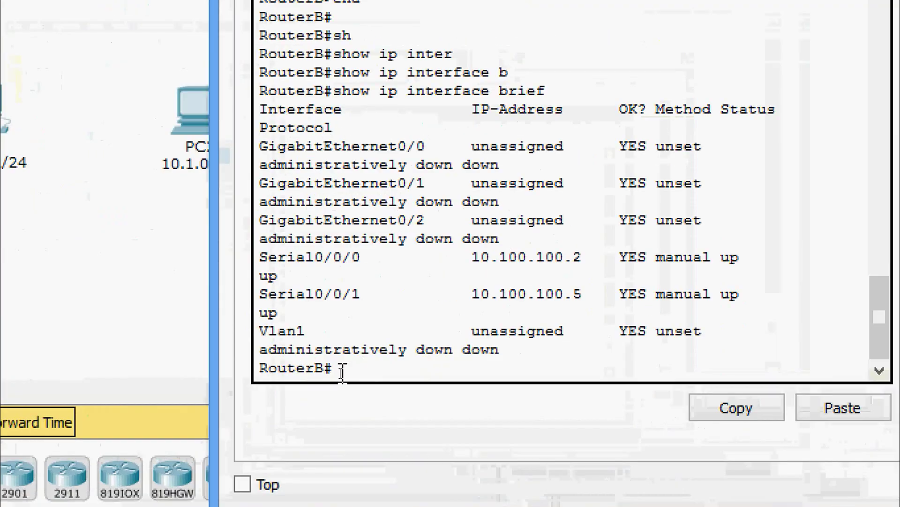
pyautogui.write('sh')
pyautogui.press('Tab')
pyautogui.write('ip inte')
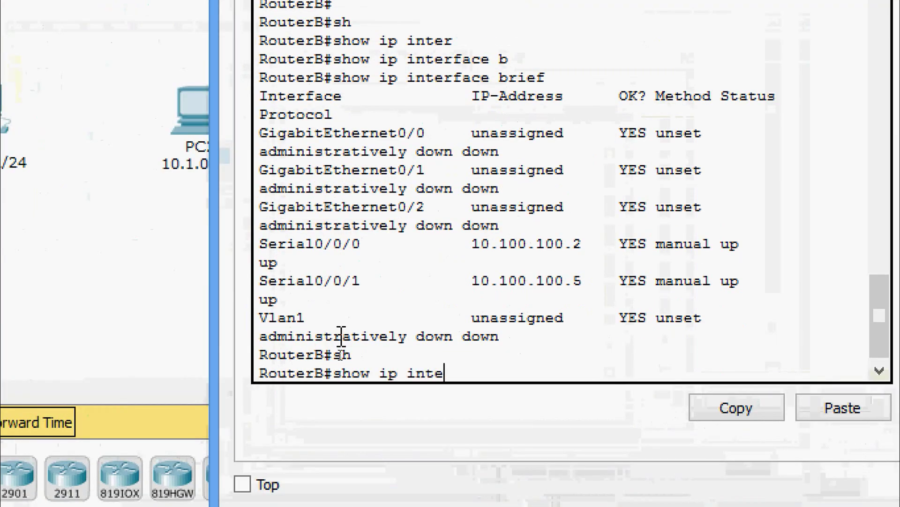
pyautogui.write('rb')
pyautogui.press('Tab')
pyautogui.press('BackSpace')
pyautogui.press('Tab')
pyautogui.write('b')
pyautogui.press('Tab')
pyautogui.press('Return')
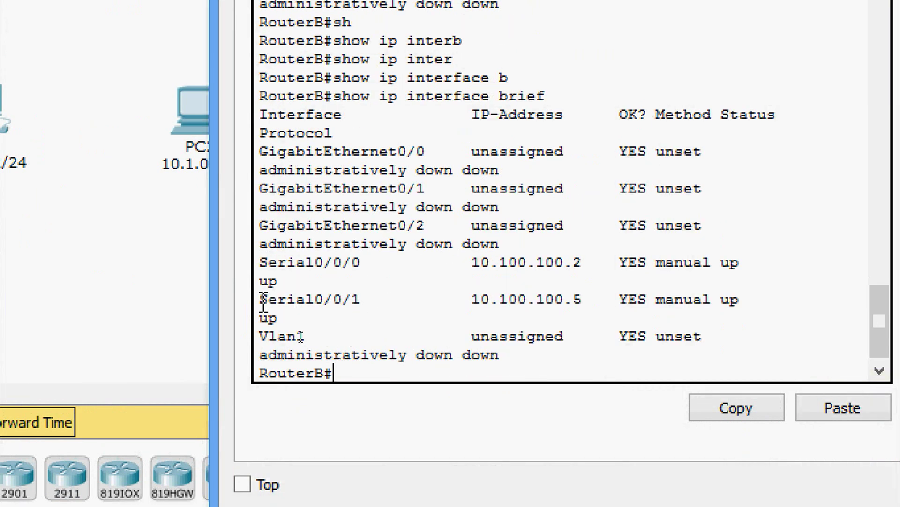
pyautogui.moveTo(261, 298); pyautogui.dragTo(593, 298)
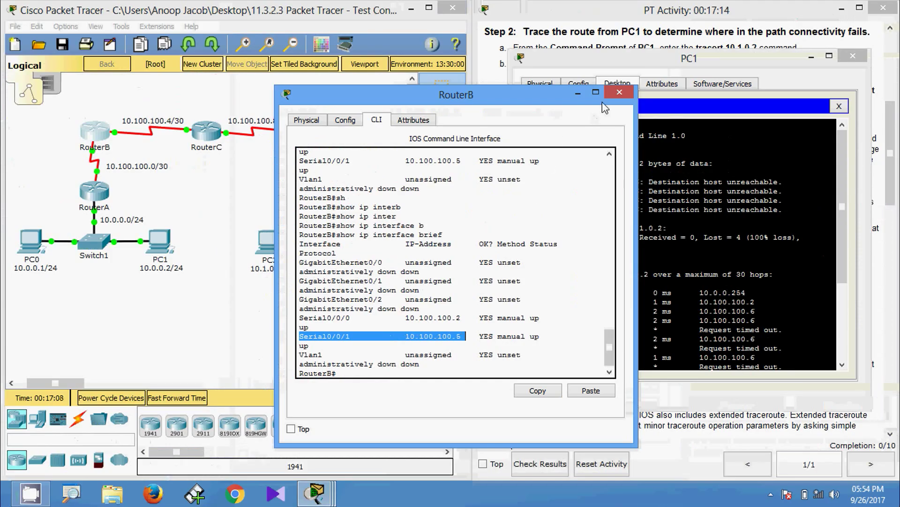
pyautogui.click(619, 93)
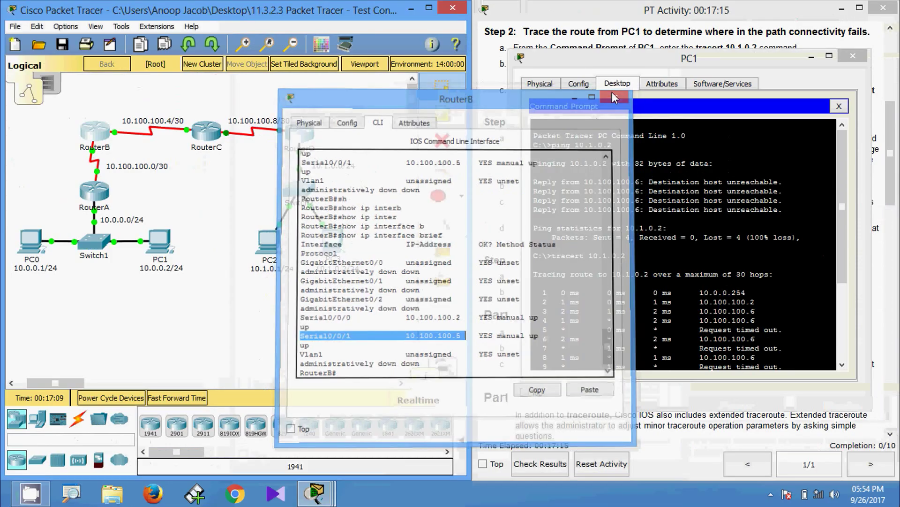
# Run show ip interface brief on RouterC and examine the Serial0/0/1 address.
pyautogui.click(200, 134)
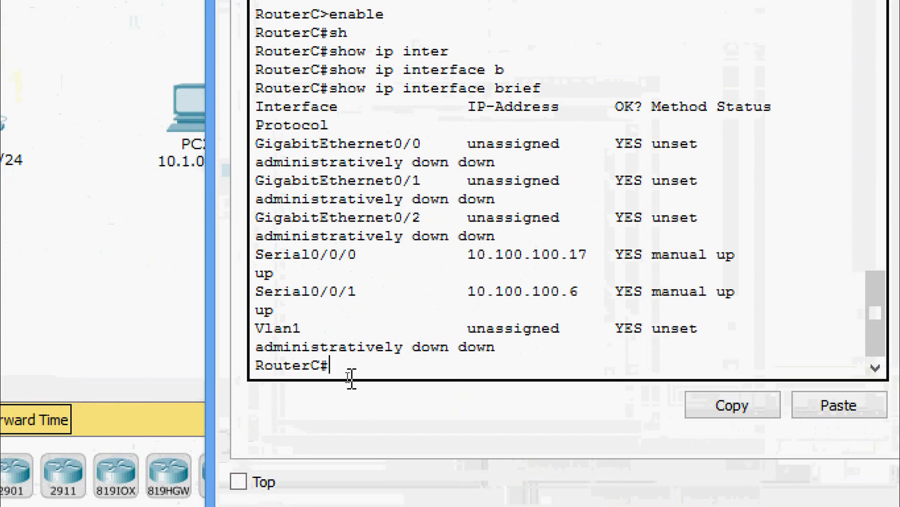
pyautogui.write('sh')
pyautogui.press('Tab')
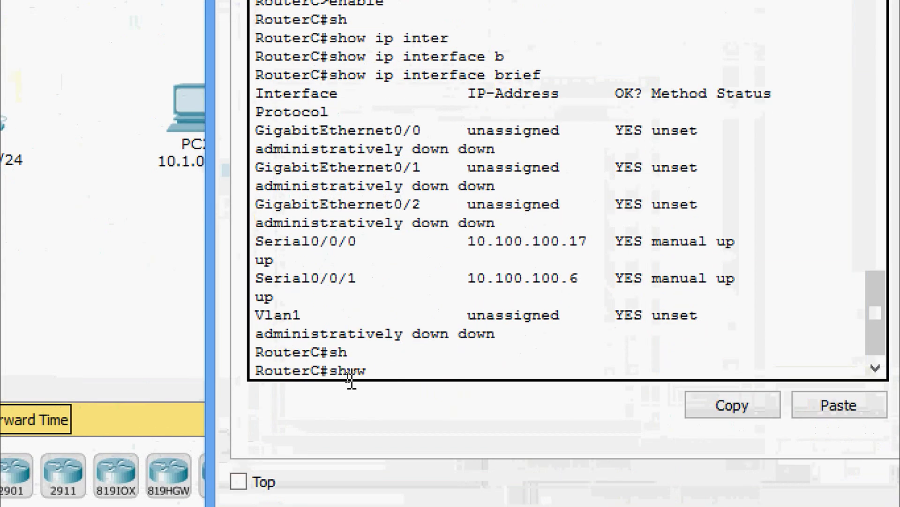
pyautogui.write('ip inter')
pyautogui.press('Tab')
pyautogui.write('b')
pyautogui.press('Tab')
pyautogui.press('Return')
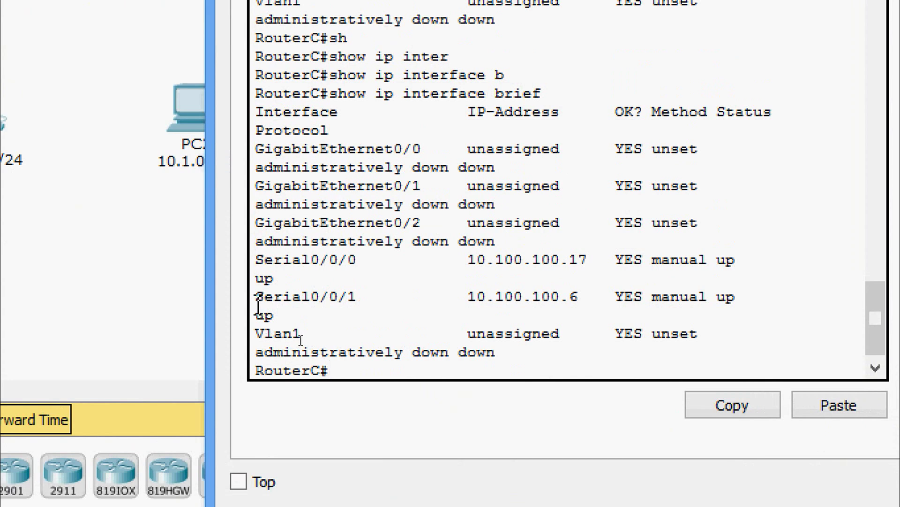
pyautogui.moveTo(258, 305); pyautogui.dragTo(358, 306)
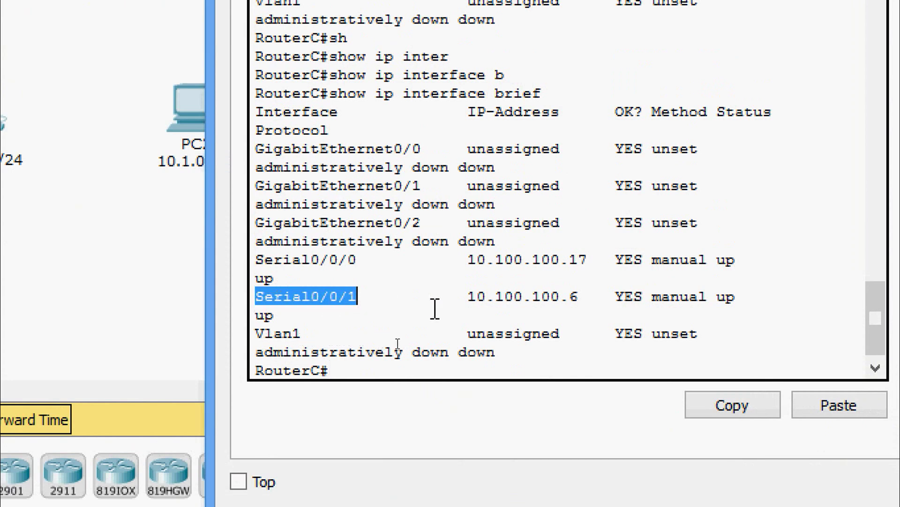
pyautogui.moveTo(455, 311); pyautogui.dragTo(573, 306)
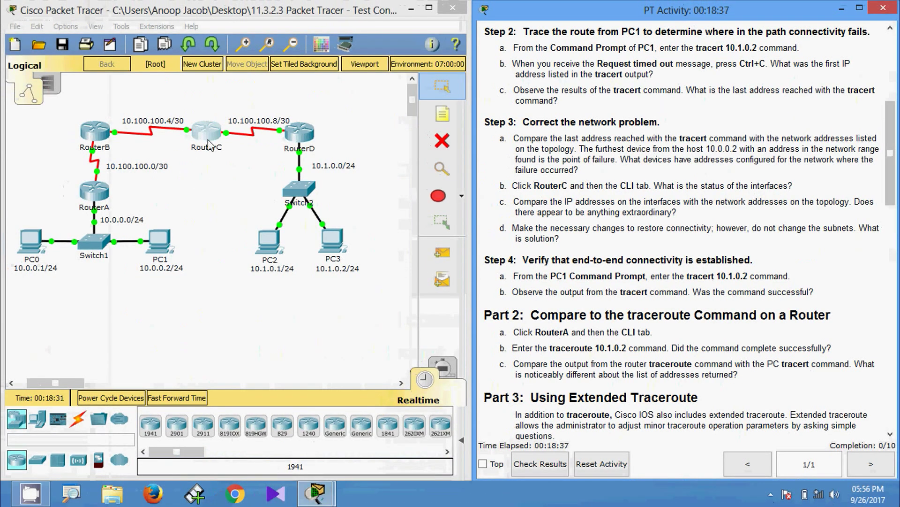
# Check the status of Serial0/0/0 and Serial0/0/1 in RouterC's interface summary.
pyautogui.click(194, 133)
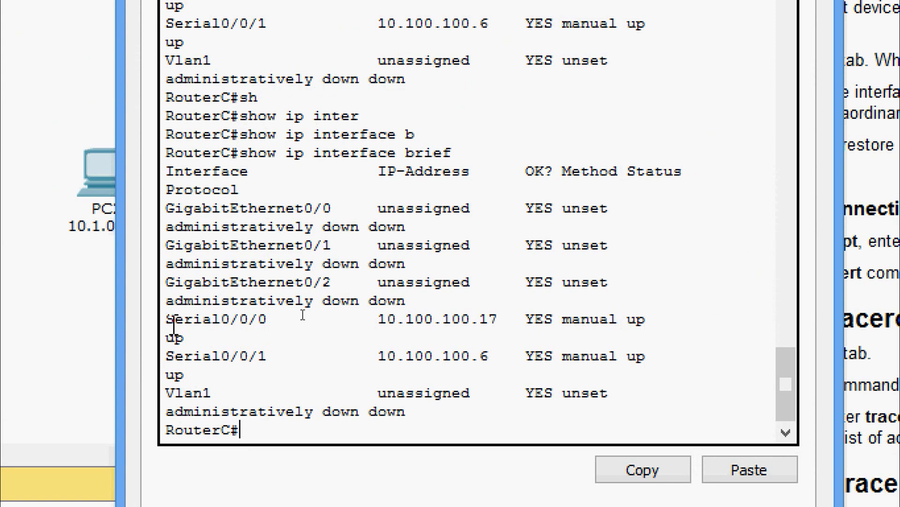
pyautogui.moveTo(168, 320); pyautogui.dragTo(652, 332)
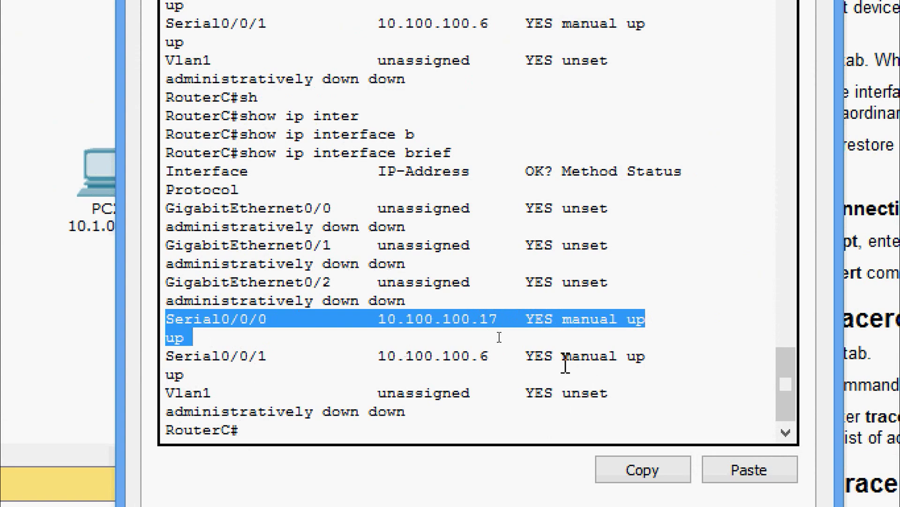
pyautogui.moveTo(165, 356); pyautogui.dragTo(534, 369)
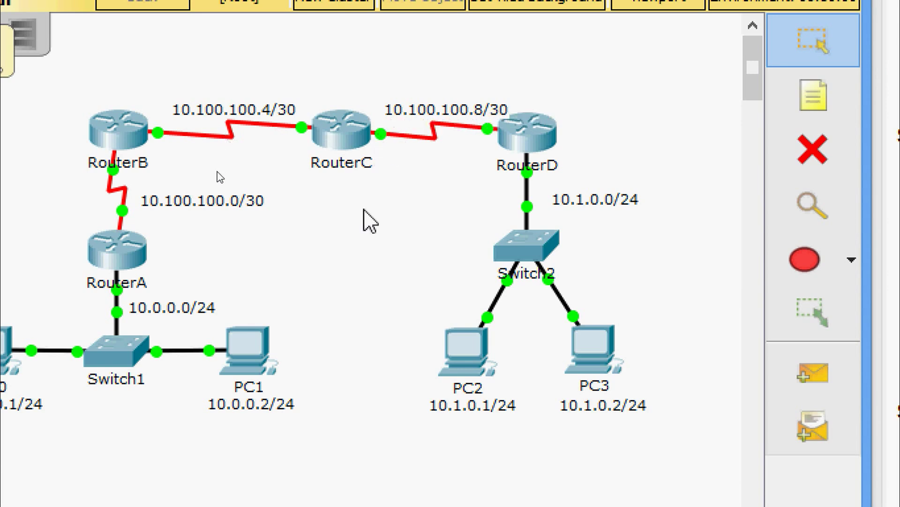
# Compare RouterC's Serial0/0/0 IP address with the 10.100.100.8/30 network shown on the topology.
pyautogui.click(347, 131)
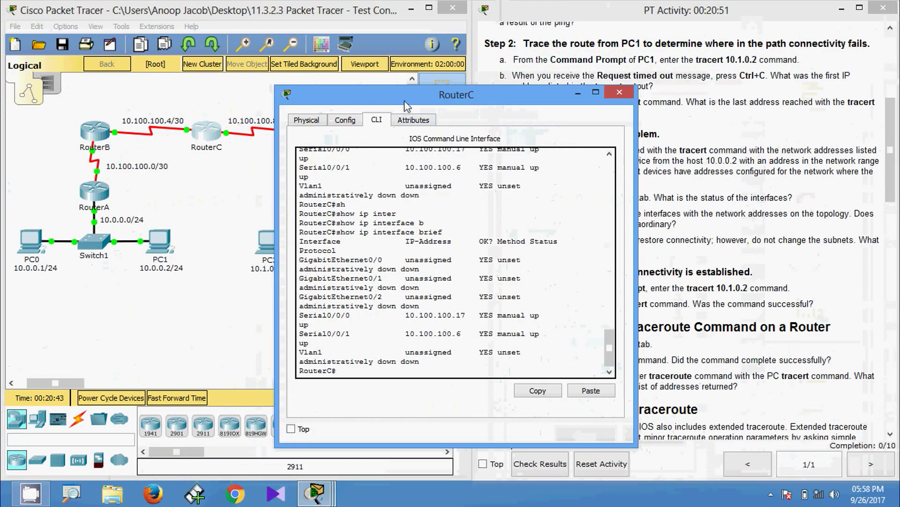
pyautogui.moveTo(406, 106); pyautogui.dragTo(413, 84)
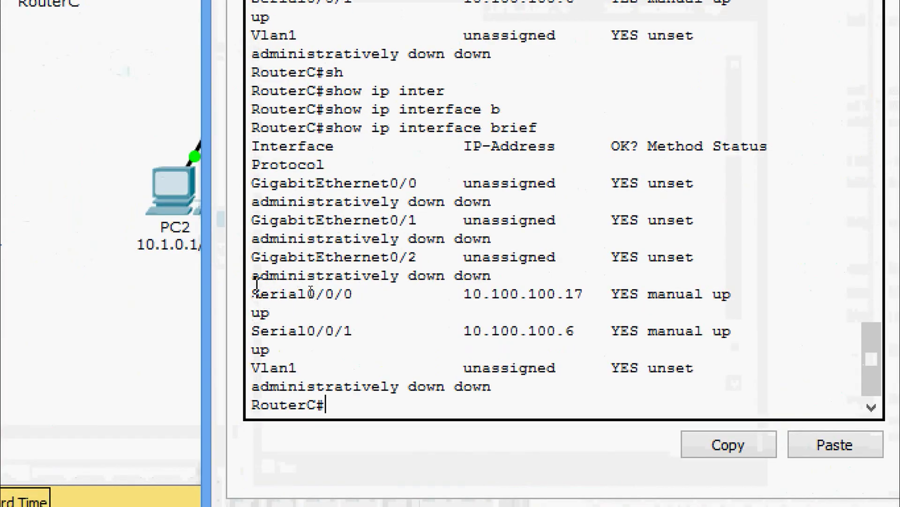
pyautogui.moveTo(257, 286); pyautogui.dragTo(587, 296)
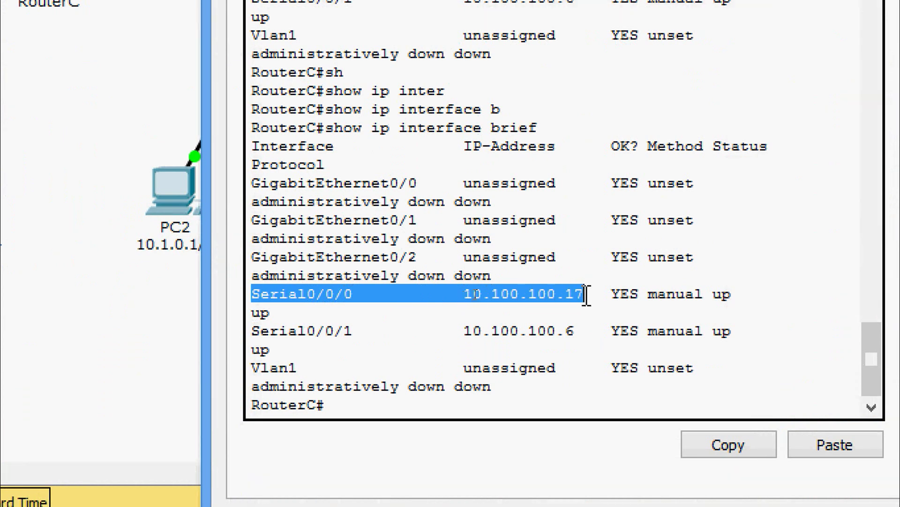
pyautogui.click(586, 296)
pyautogui.moveTo(566, 295); pyautogui.dragTo(586, 298)
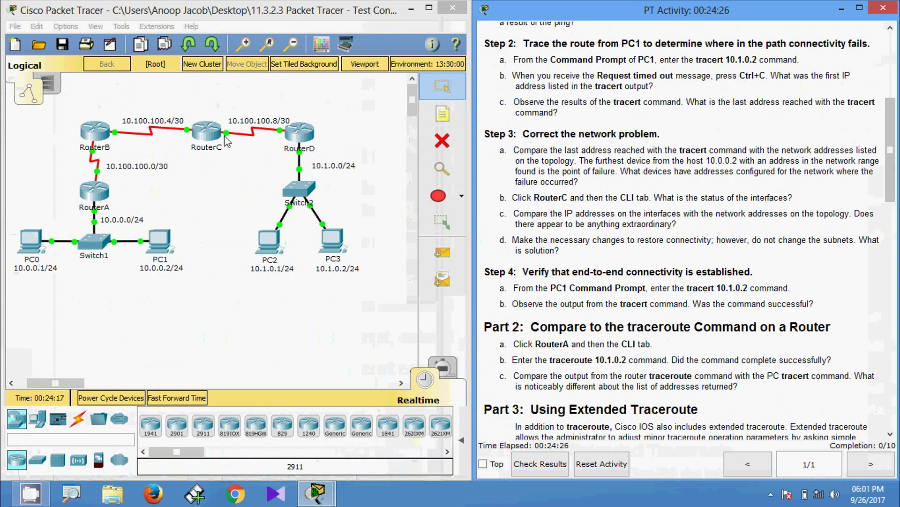
# Open the command line of RouterD and enter privileged EXEC mode.
pyautogui.click(226, 136)
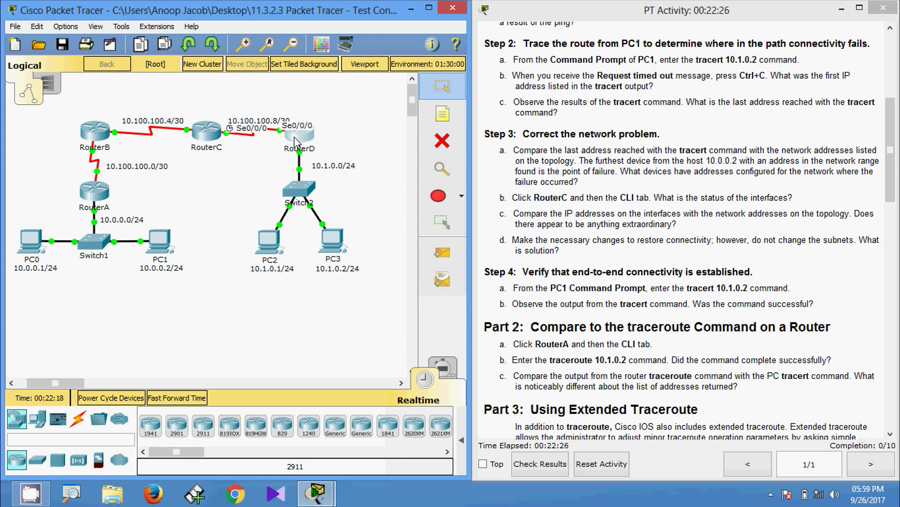
pyautogui.click(296, 135)
pyautogui.click(378, 121)
pyautogui.click(335, 373)
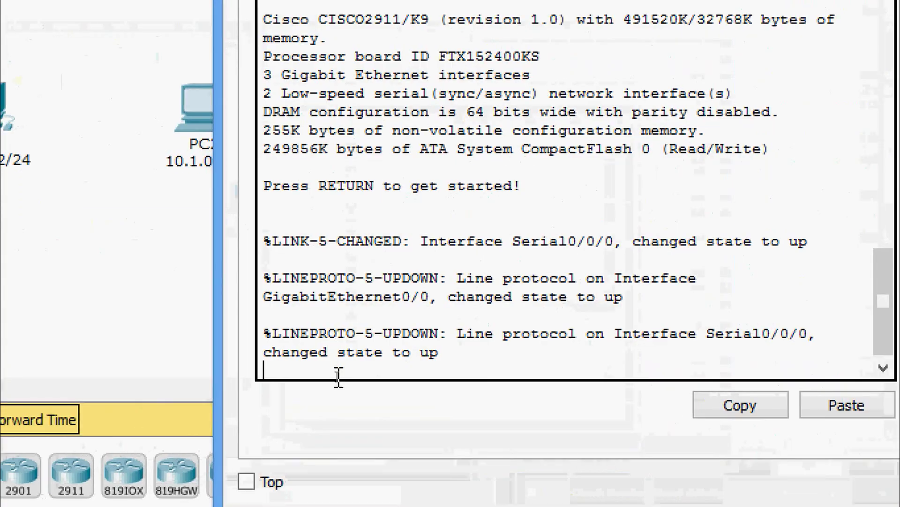
pyautogui.press('Return')
pyautogui.write('ena')
pyautogui.press('Return')
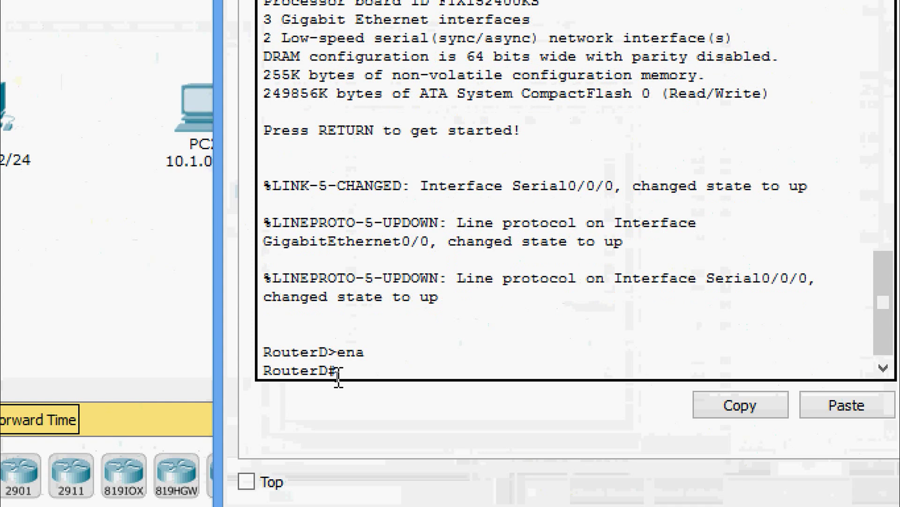
# Run show ip interface brief on RouterD and examine the Serial0/0/0 address.
pyautogui.write('sh')
pyautogui.press('Tab')
pyautogui.write('ip ')
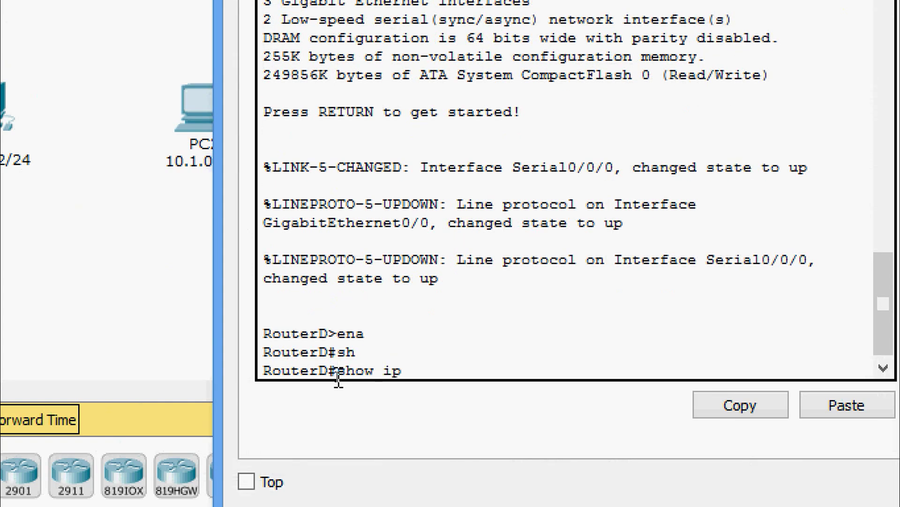
pyautogui.write('inter')
pyautogui.press('Tab')
pyautogui.write('b')
pyautogui.press('Tab')
pyautogui.press('Return')
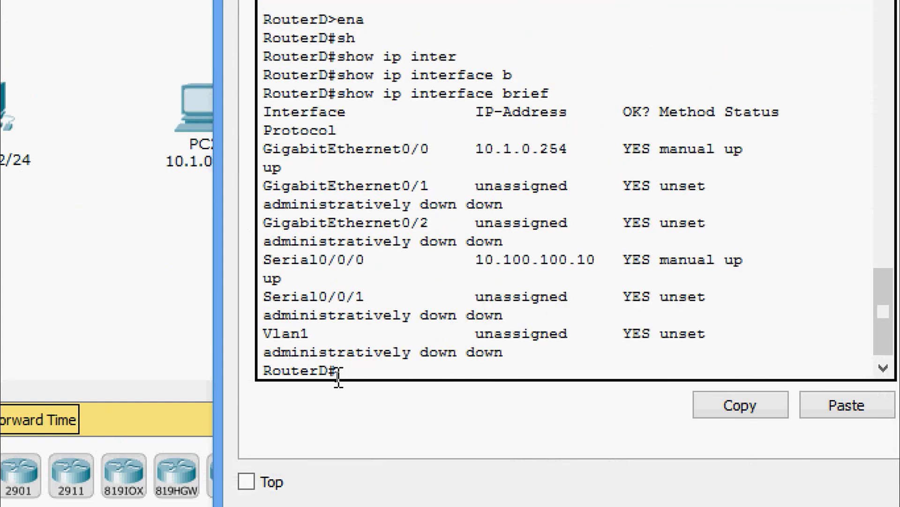
pyautogui.moveTo(264, 259); pyautogui.dragTo(591, 263)
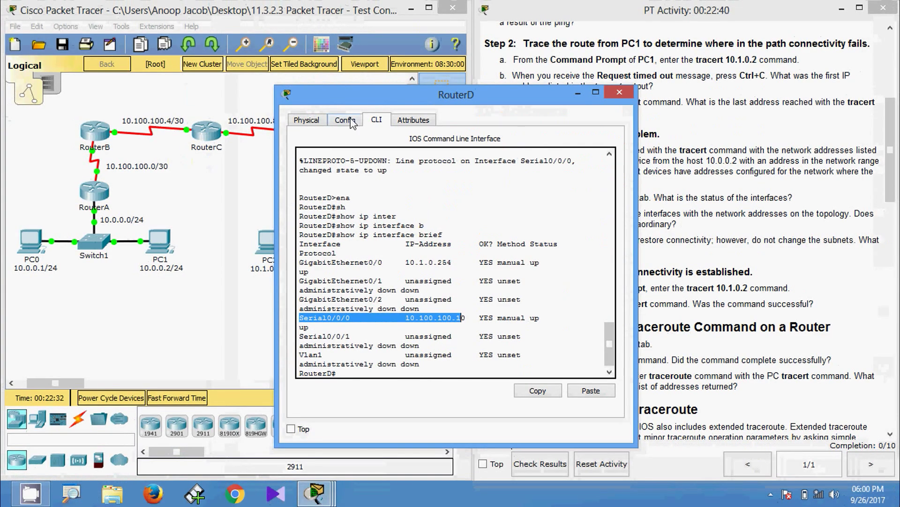
pyautogui.moveTo(353, 98); pyautogui.dragTo(431, 104)
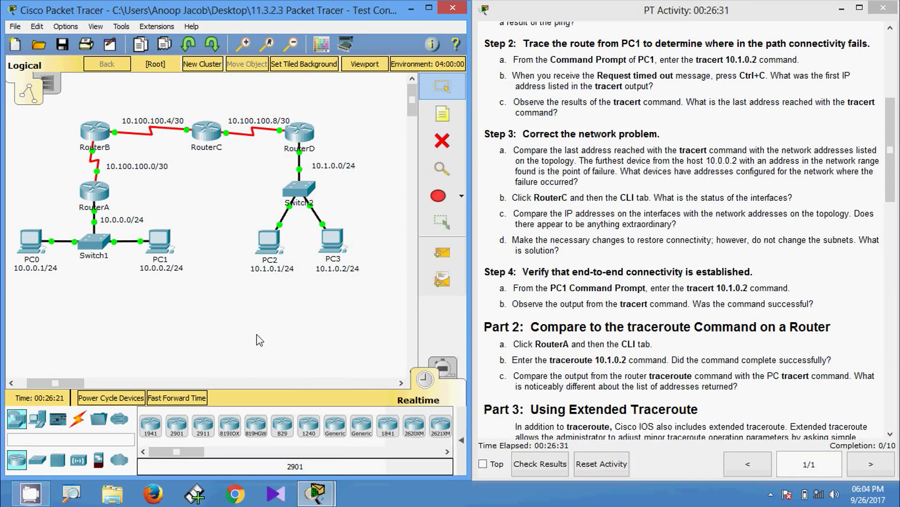
# Return to RouterC's command line and enter global configuration mode with configure terminal.
pyautogui.click(207, 135)
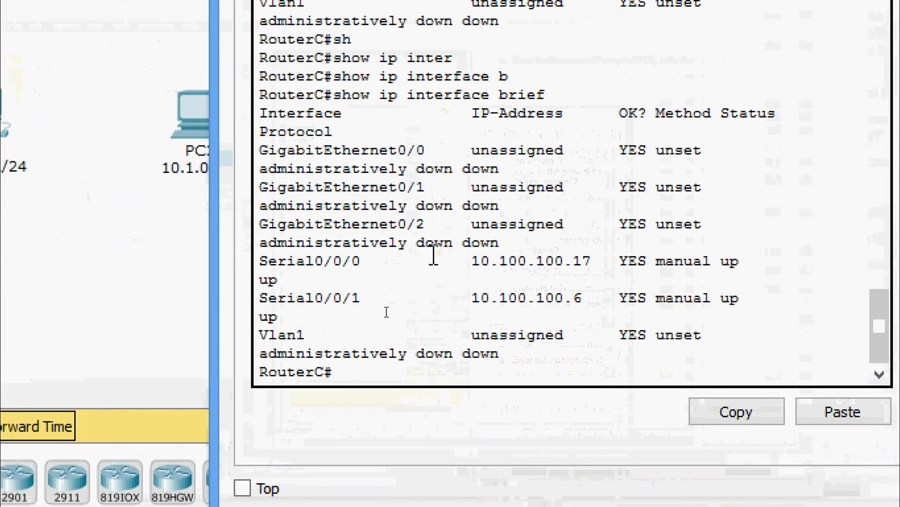
pyautogui.write('conf')
pyautogui.press('Tab')
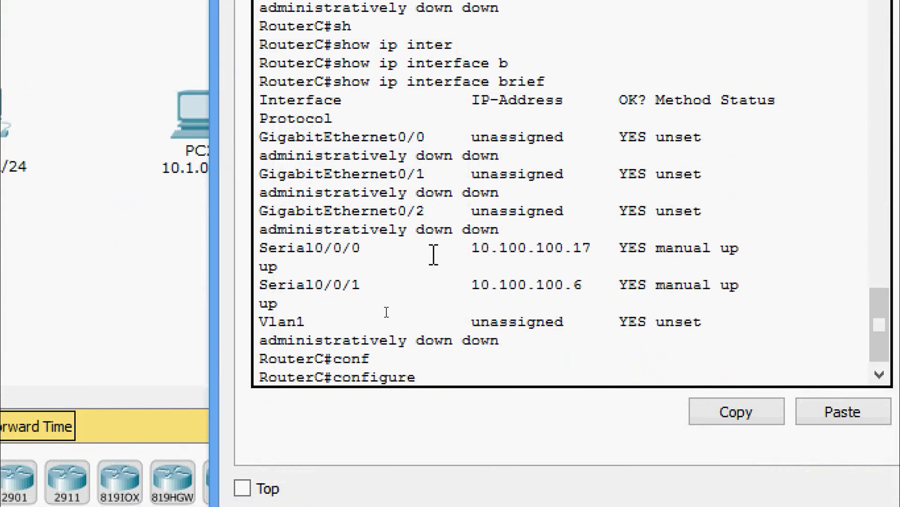
pyautogui.write('t')
pyautogui.press('Tab')
pyautogui.press('Return')
pyautogui.press('Return')
# Enter interface serial 0/0/0 on RouterC and remove its IP address with no ip address.
pyautogui.write('inter')
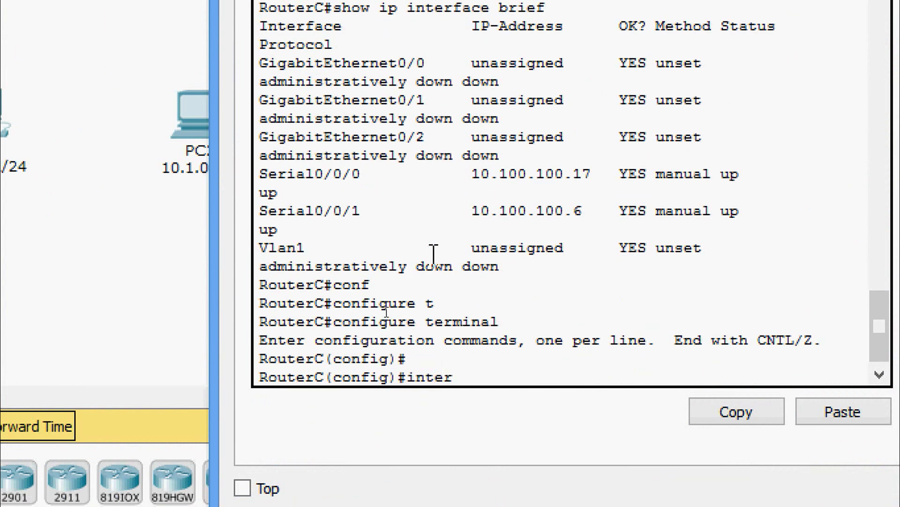
pyautogui.press('Tab')
pyautogui.write('ser')
pyautogui.press('Tab')
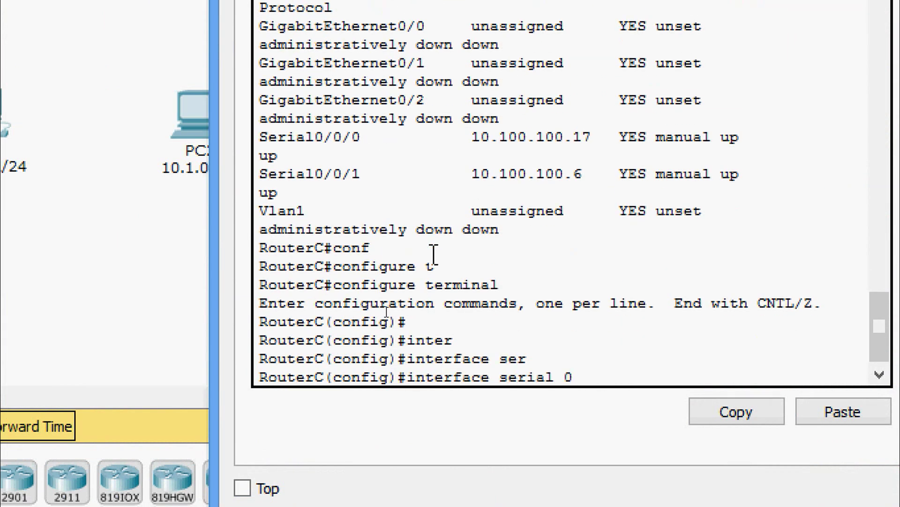
pyautogui.write('0/0/0')
pyautogui.press('Return')
pyautogui.write('no')
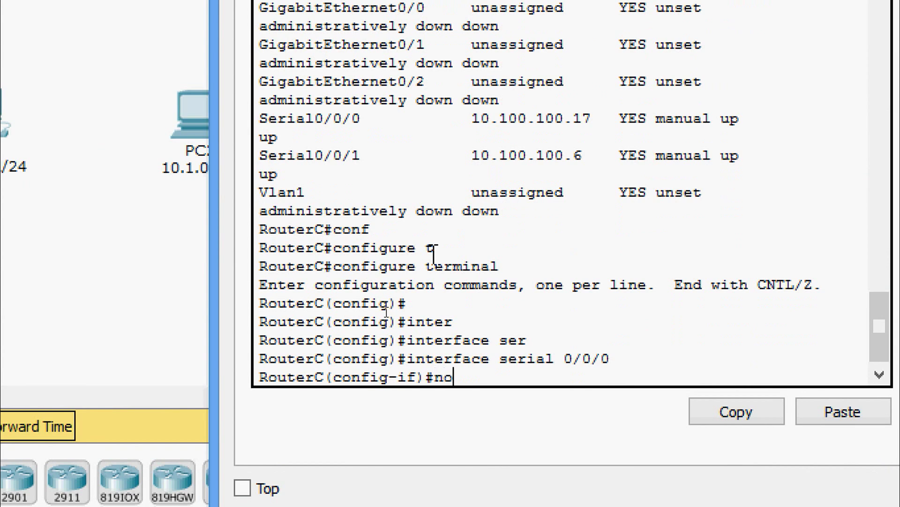
pyautogui.write(' ip ad')
pyautogui.press('Tab')
pyautogui.press('Return')
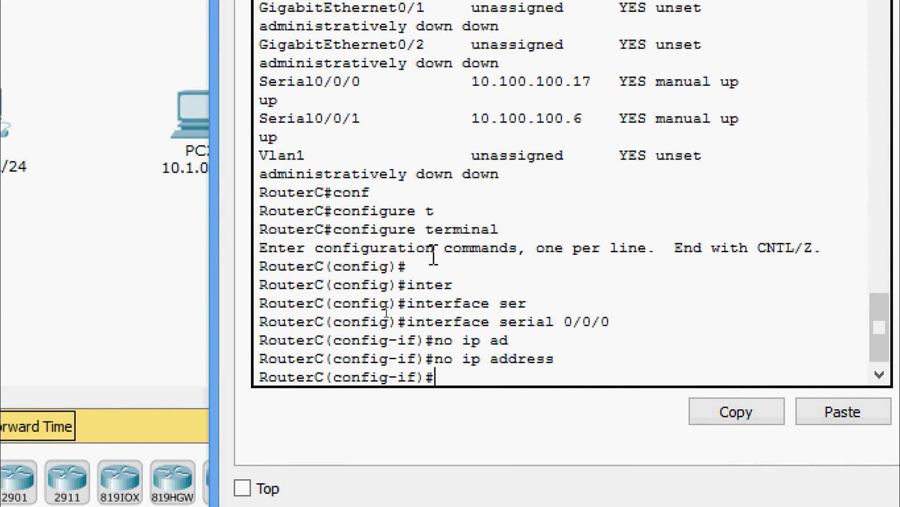
# Assign IP address 10.100.100.9 with subnet mask 255.255.255.252 to RouterC's Serial 0/0/0 interface.
pyautogui.write('ip add')
pyautogui.press('Tab')
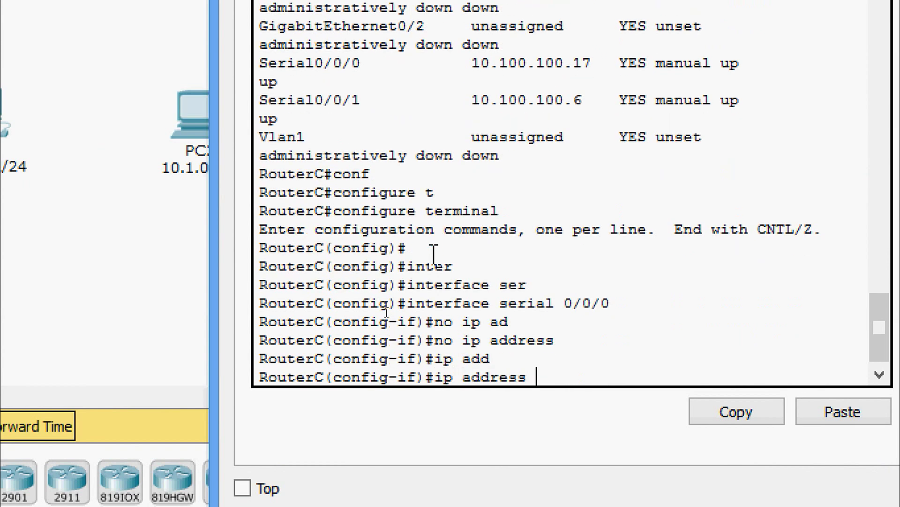
pyautogui.write('10.10')
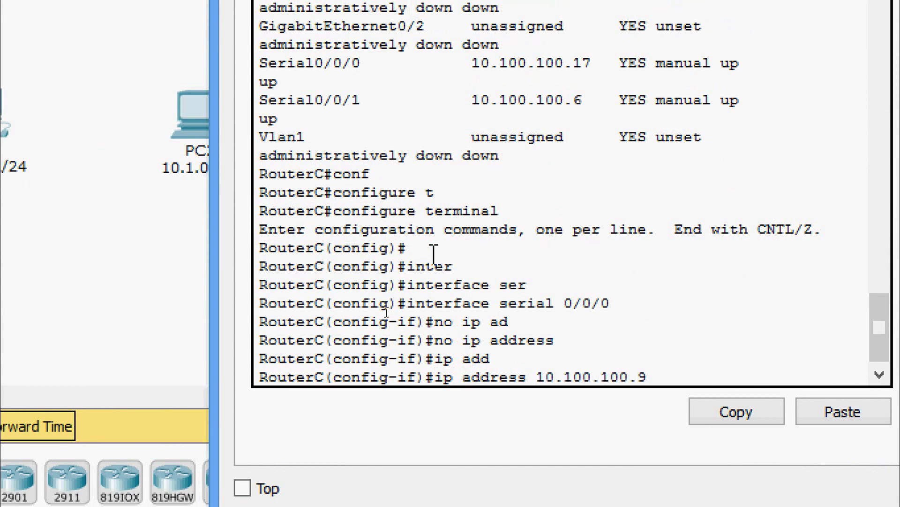
pyautogui.write('0.100.9 255.255.255.2')
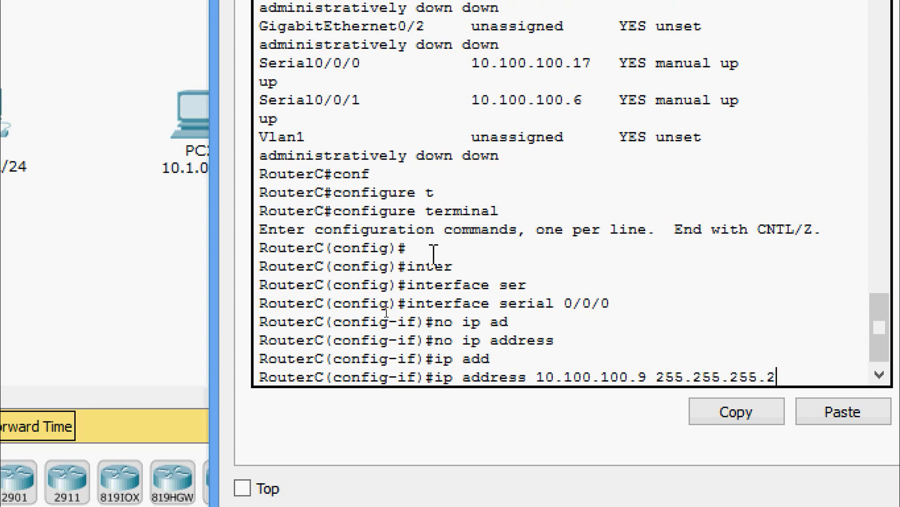
pyautogui.write('52')
pyautogui.press('Return')
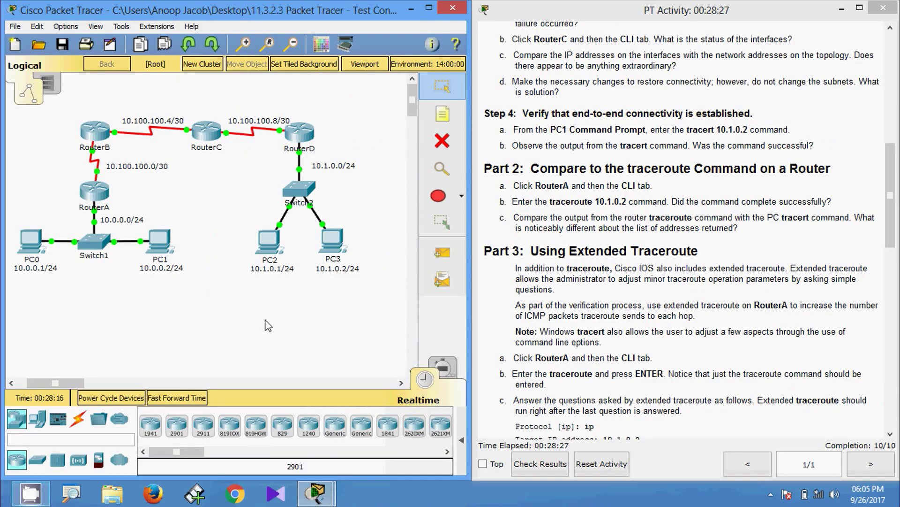
# Rerun tracert 10.1.0.2 from PC1's Command Prompt and check whether the trace completes.
pyautogui.click(160, 241)
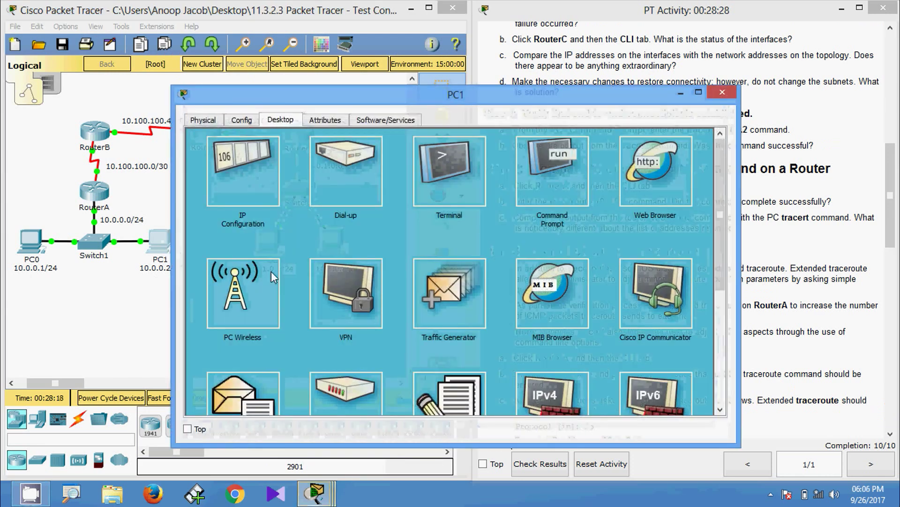
pyautogui.click(534, 180)
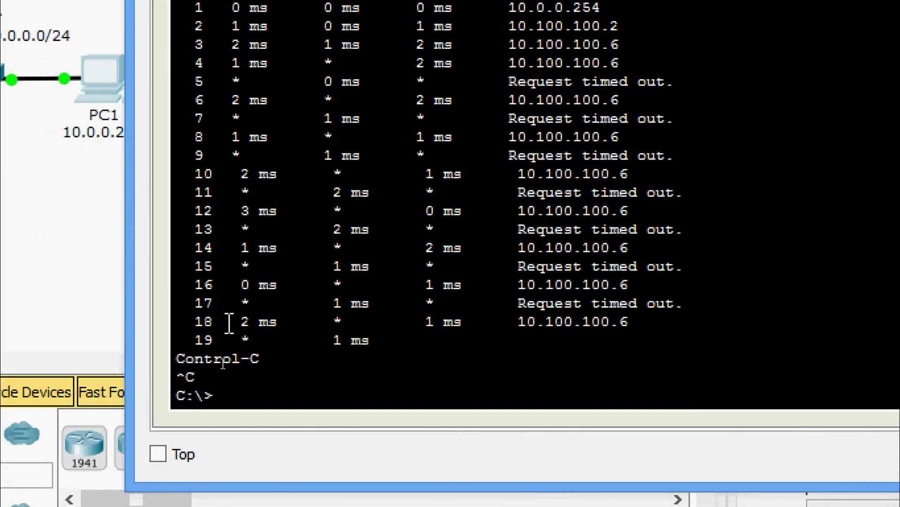
pyautogui.press('Up')
pyautogui.press('Return')
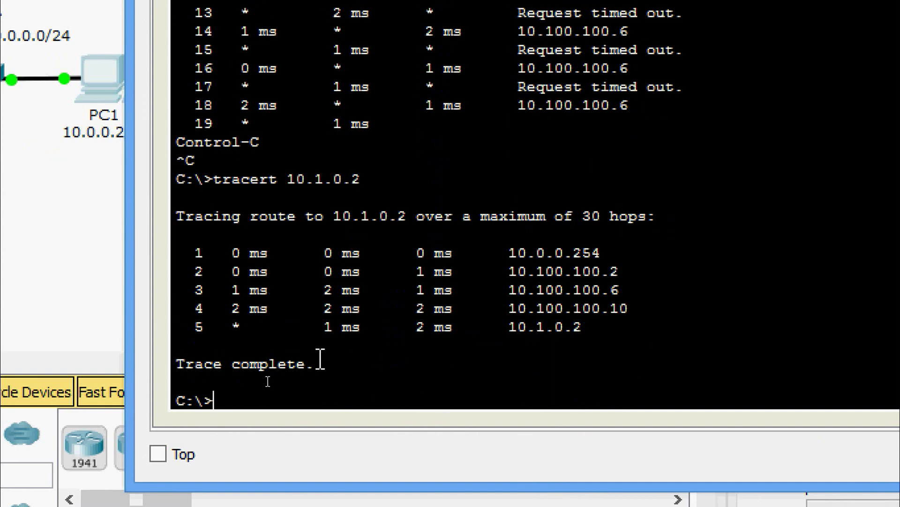
pyautogui.moveTo(315, 365); pyautogui.dragTo(176, 365)
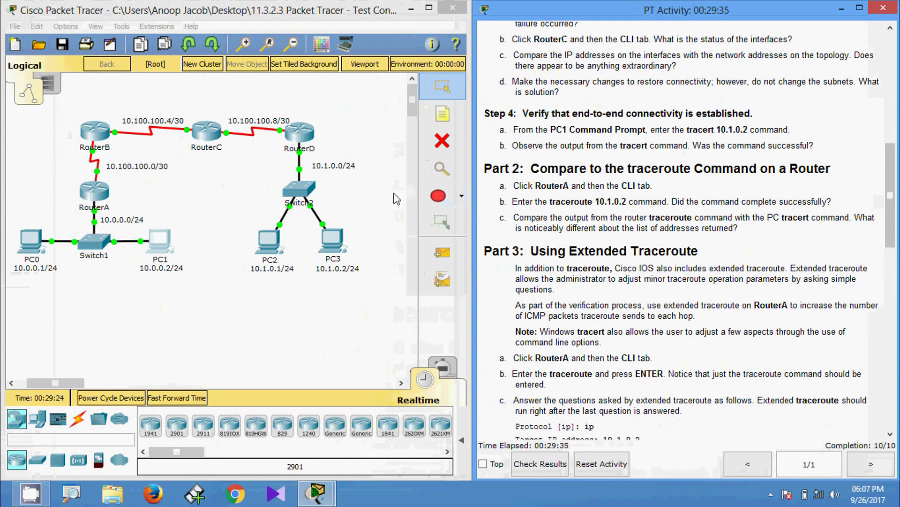
# Enter privileged EXEC mode on RouterA and run traceroute 10.1.0.2.
pyautogui.click(94, 190)
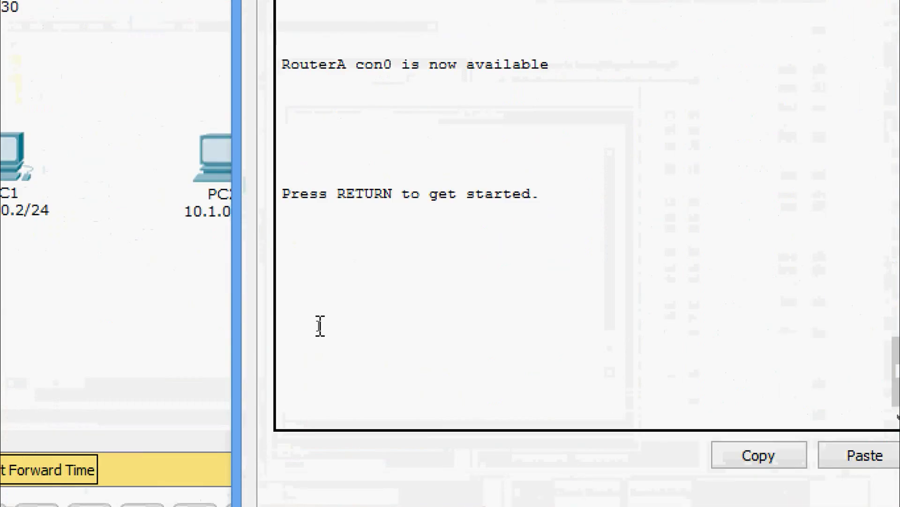
pyautogui.press('Return')
pyautogui.write('ena')
pyautogui.press('Return')
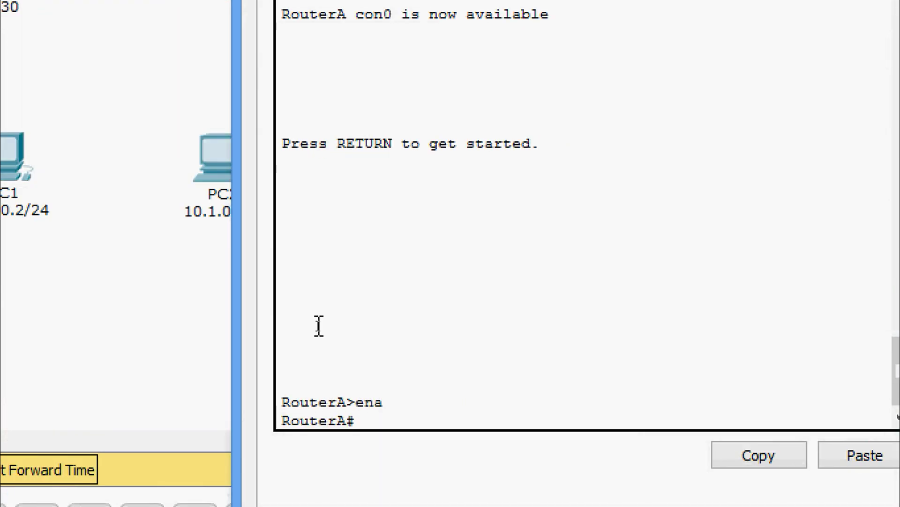
pyautogui.write('tracer')
pyautogui.press('Tab')
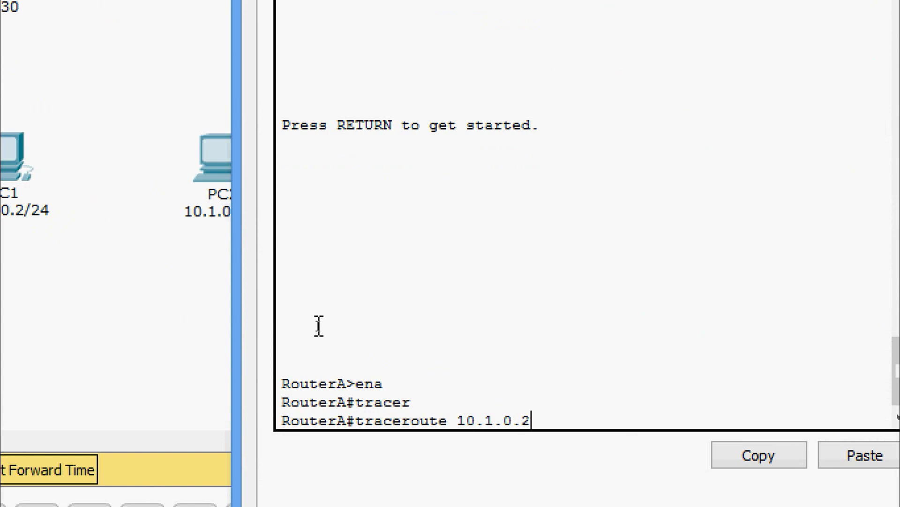
pyautogui.write('10.1.0.2')
pyautogui.press('Return')
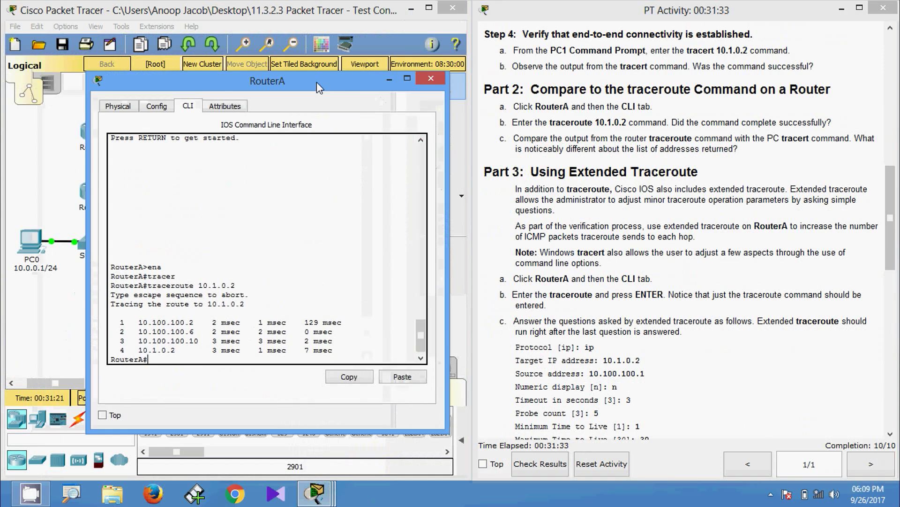
# Place the RouterA and PC1 windows side by side and compare the traceroute output with the PC's tracert output.
pyautogui.moveTo(296, 89); pyautogui.dragTo(727, 74)
pyautogui.click(150, 242)
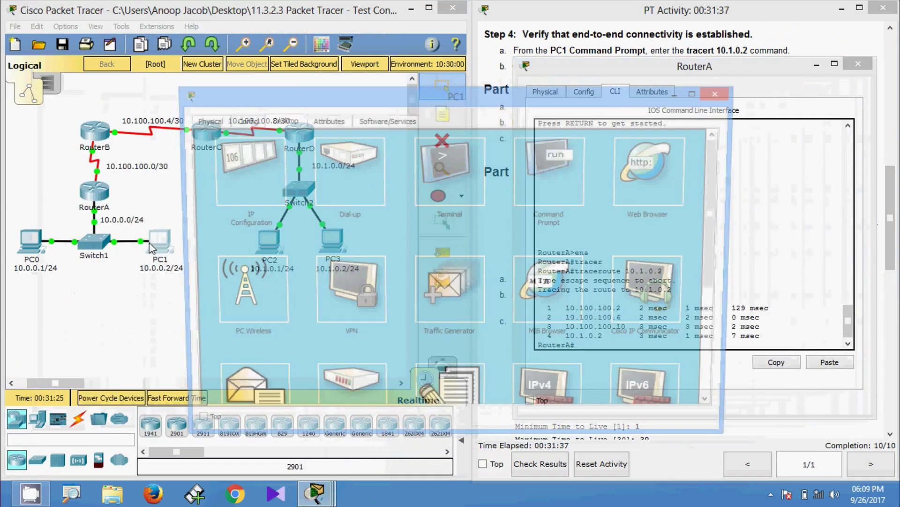
pyautogui.click(564, 177)
pyautogui.moveTo(538, 99); pyautogui.dragTo(340, 72)
pyautogui.moveTo(539, 197)
pyautogui.mouseDown()
pyautogui.moveTo(381, 201)
pyautogui.moveTo(359, 328)
pyautogui.mouseUp()
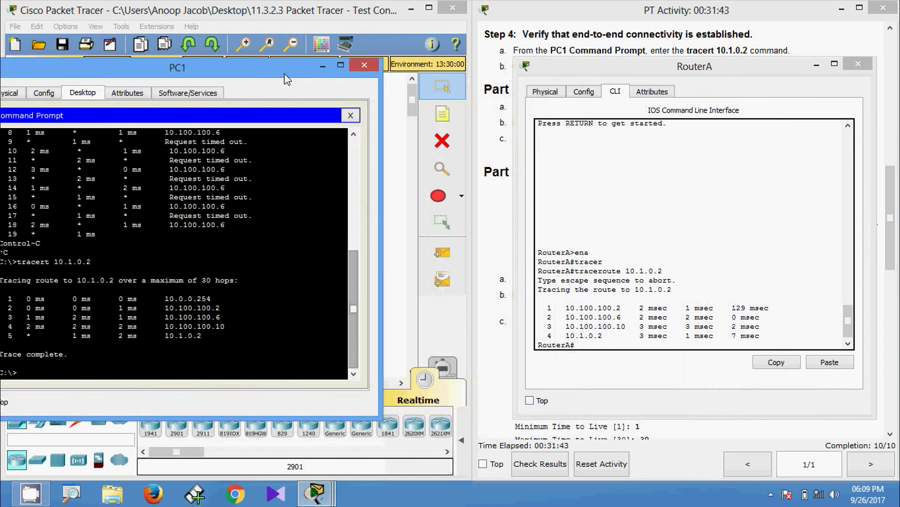
pyautogui.moveTo(284, 73); pyautogui.dragTo(389, 43)
pyautogui.moveTo(382, 386); pyautogui.dragTo(404, 347)
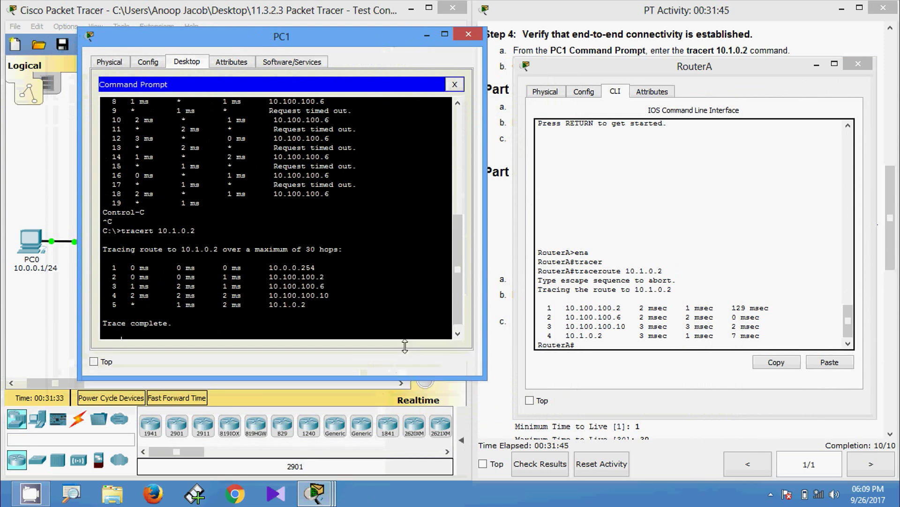
pyautogui.moveTo(400, 44); pyautogui.dragTo(421, 36)
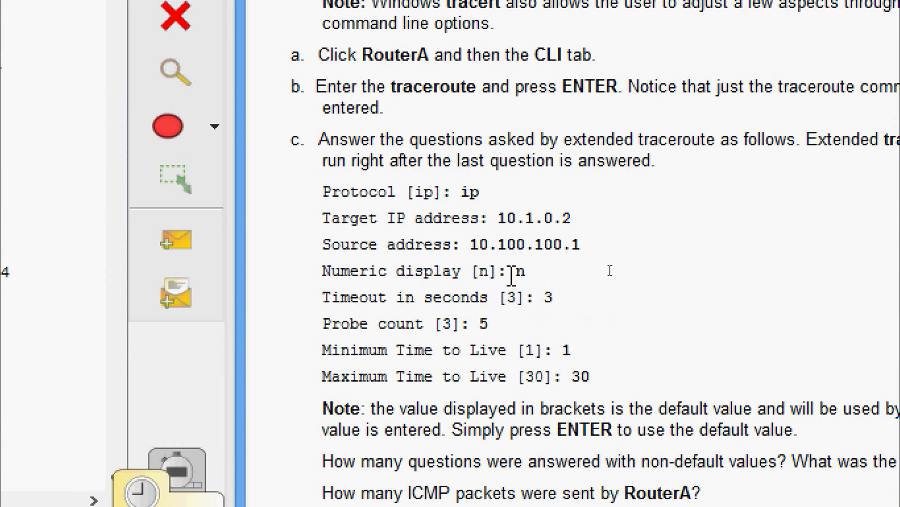
# Review the extended traceroute answers in the Part 3 instructions, from numeric display, timeout and probe count to the Time to Live values.
pyautogui.moveTo(508, 271); pyautogui.dragTo(526, 271)
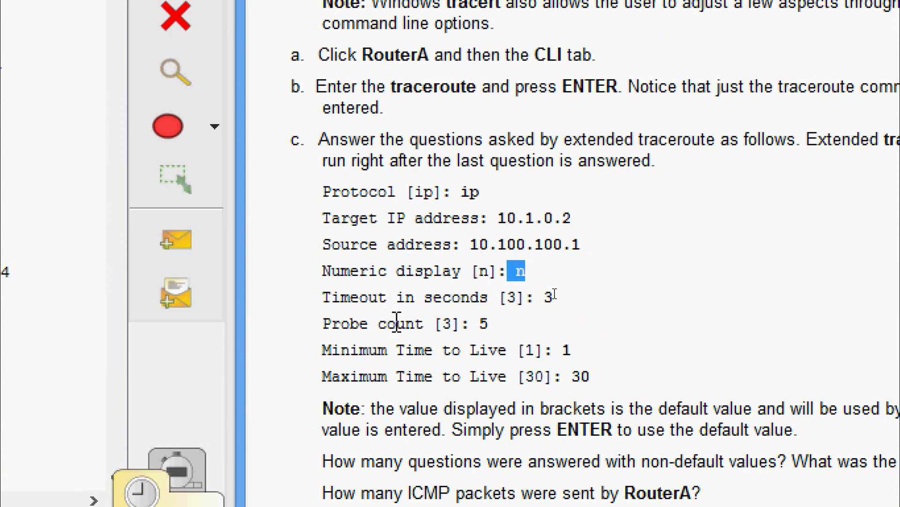
pyautogui.moveTo(531, 297); pyautogui.dragTo(554, 298)
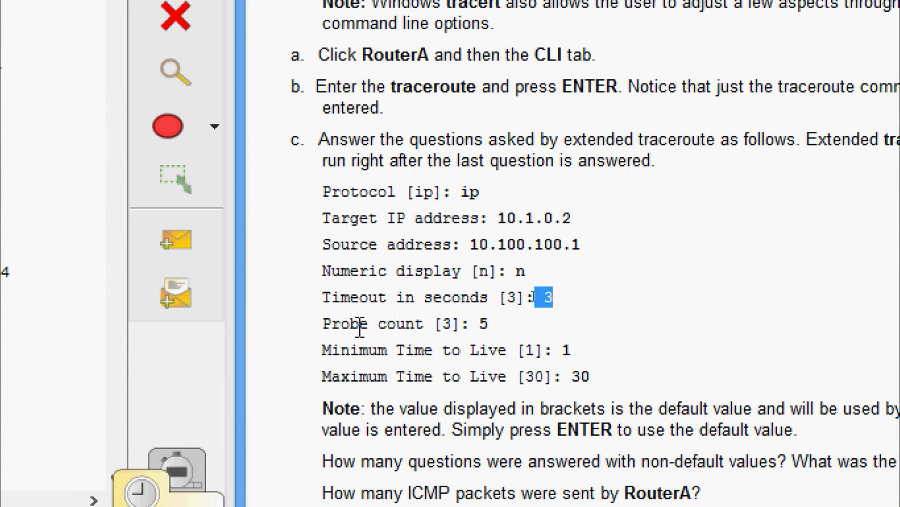
pyautogui.moveTo(479, 323); pyautogui.dragTo(490, 324)
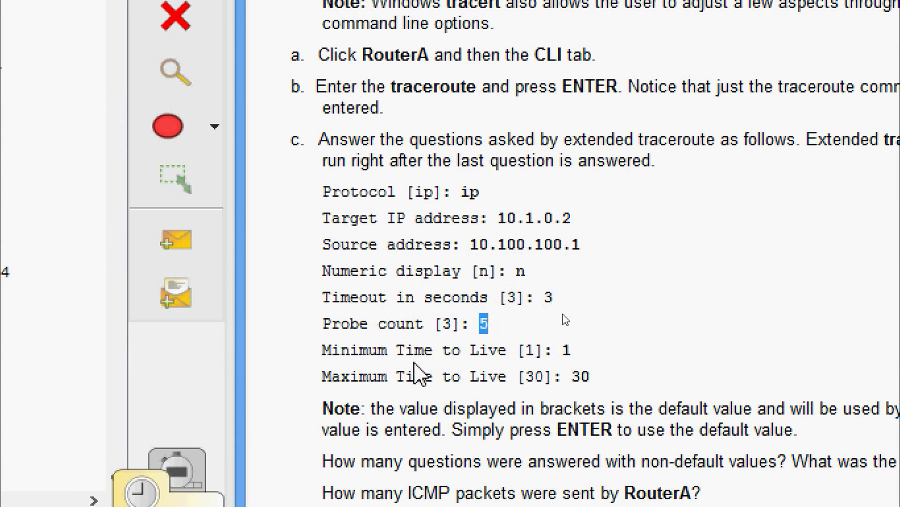
pyautogui.moveTo(560, 350); pyautogui.dragTo(592, 375)
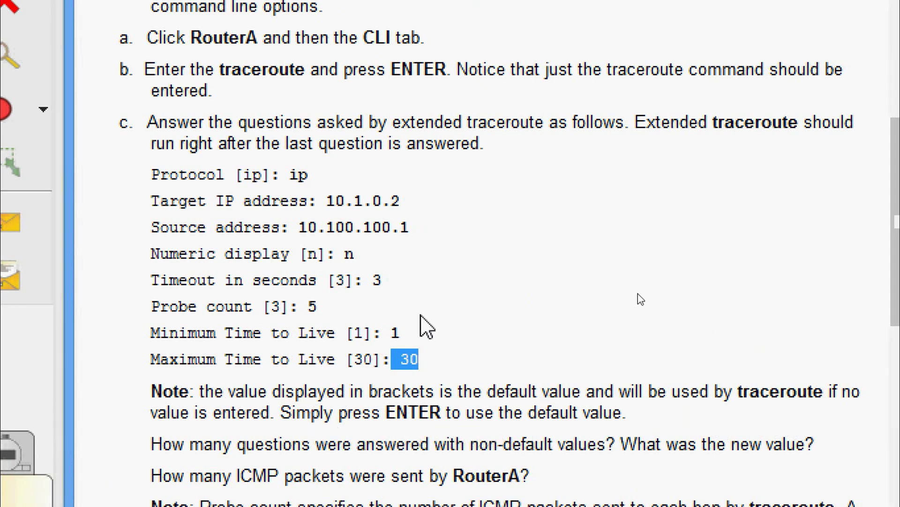
pyautogui.click(310, 253)
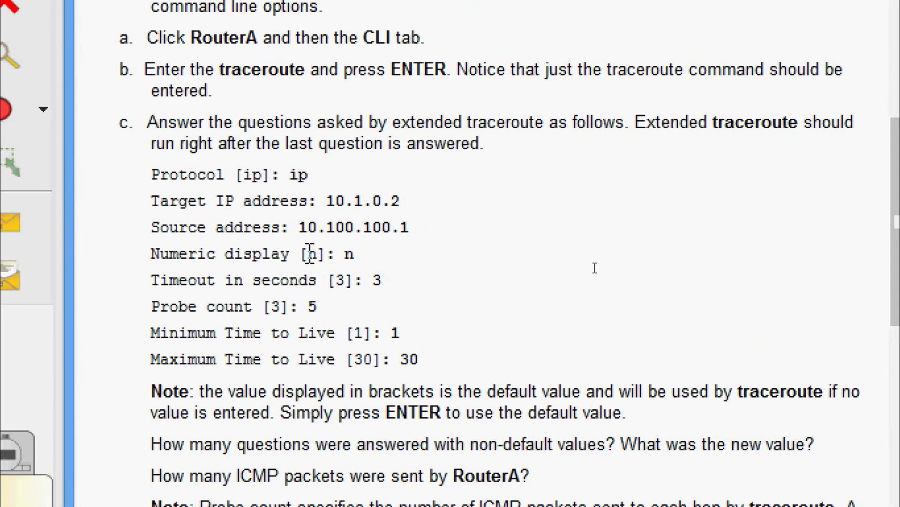
pyautogui.moveTo(309, 253); pyautogui.dragTo(318, 253)
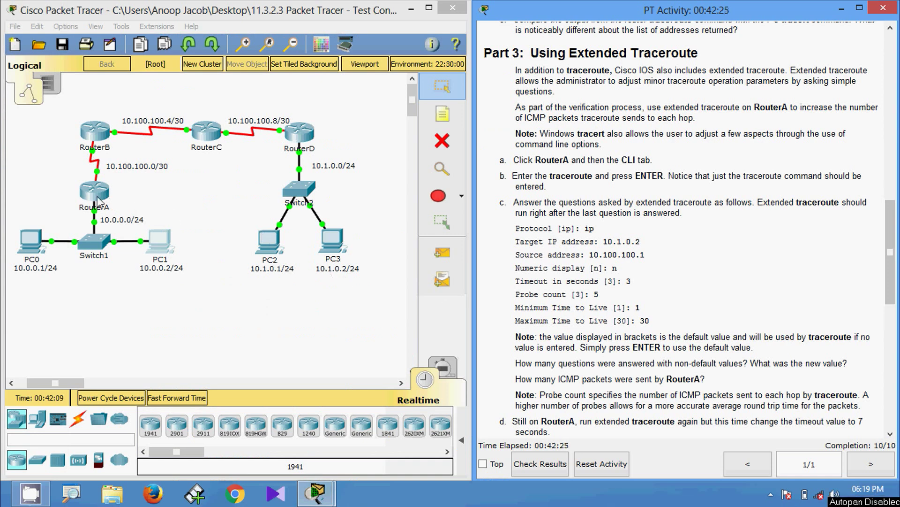
# Open RouterA's command line and enter privileged EXEC mode.
pyautogui.click(96, 197)
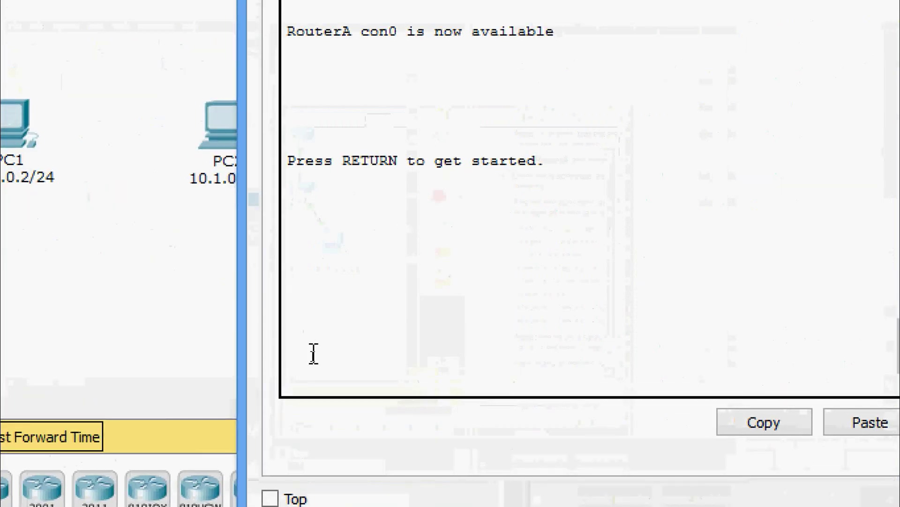
pyautogui.press('Return')
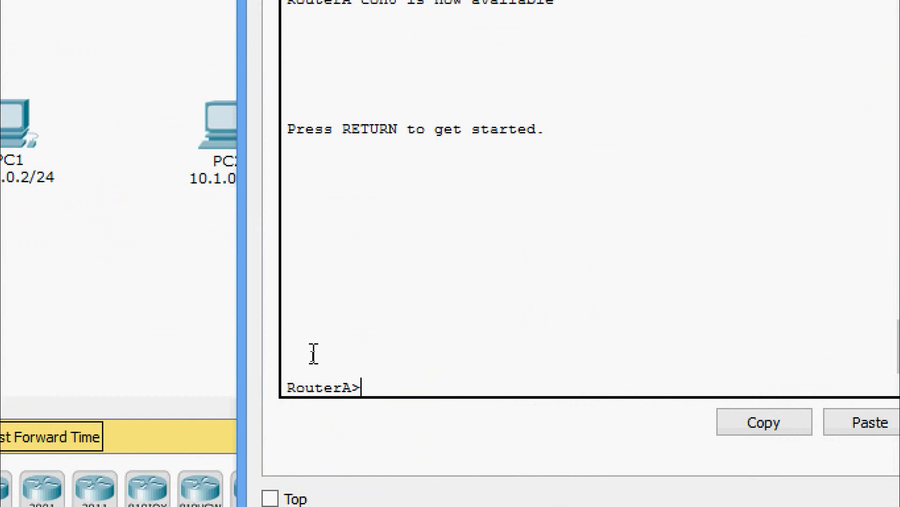
pyautogui.write('ena')
pyautogui.press('Tab')
pyautogui.press('Return')
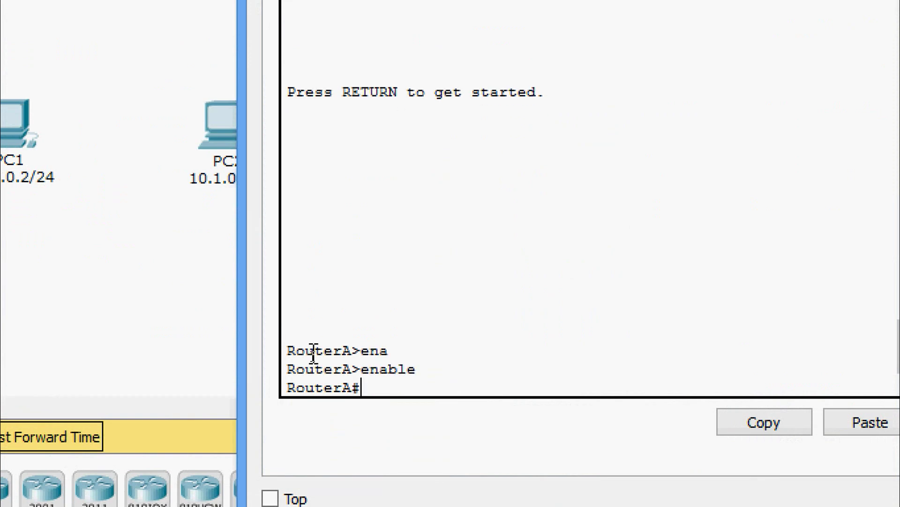
# Start an extended traceroute on RouterA with protocol ip, target address 10.1.0.2 and source address 10.100.100.1.
pyautogui.write('tra')
pyautogui.press('Tab')
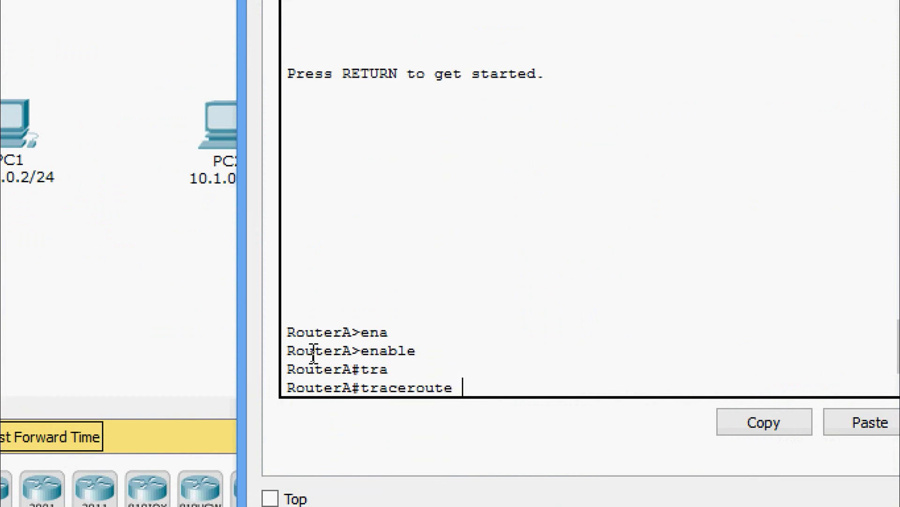
pyautogui.press('Return')
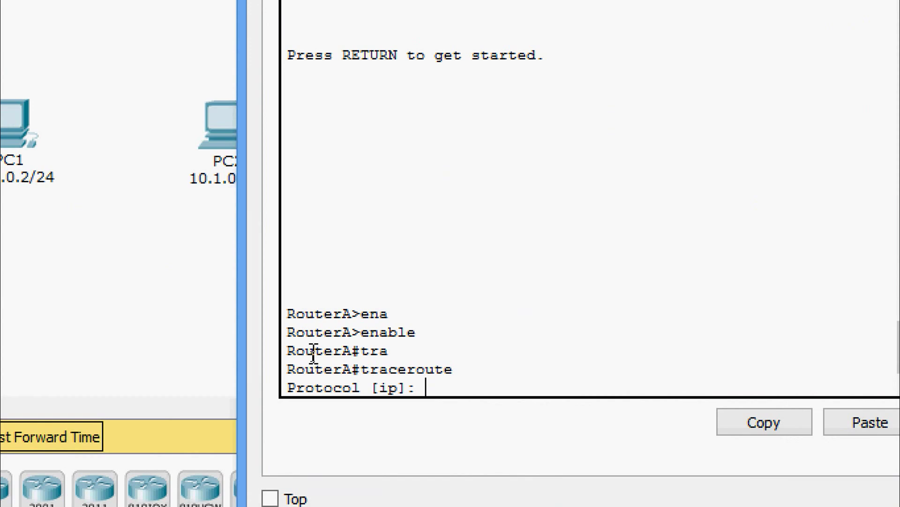
pyautogui.write('ip')
pyautogui.press('Return')
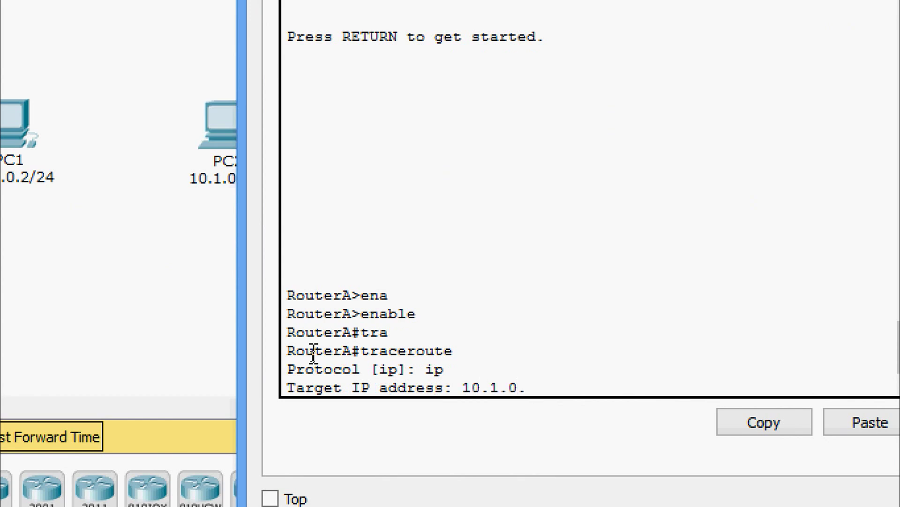
pyautogui.write('10.1.0.2')
pyautogui.press('Return')
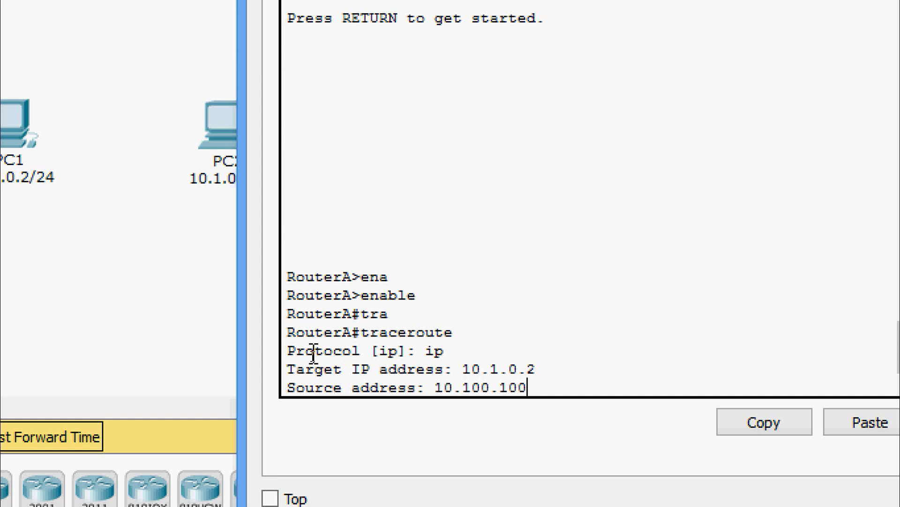
pyautogui.press('Return')
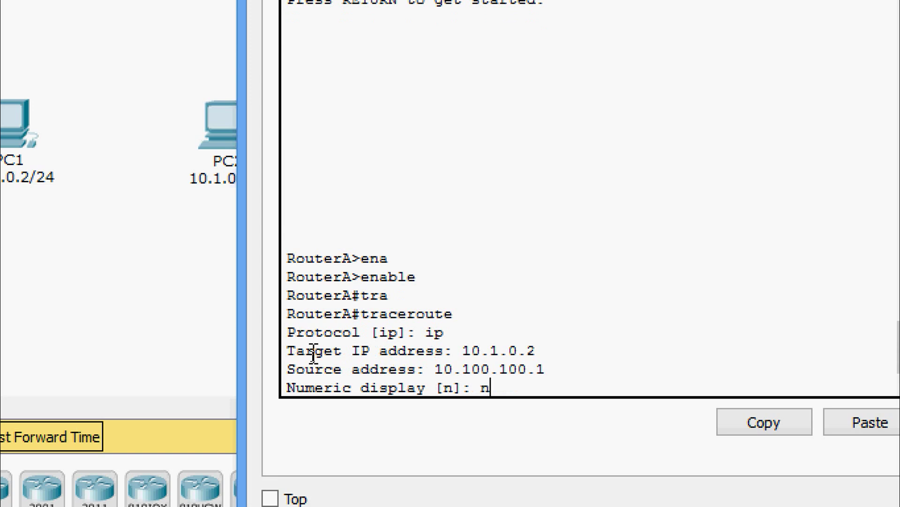
# Answer the remaining extended traceroute questions with numeric display n, timeout 3, probe count 5, minimum TTL 1 and maximum TTL 30, and run it.
pyautogui.press('Return')
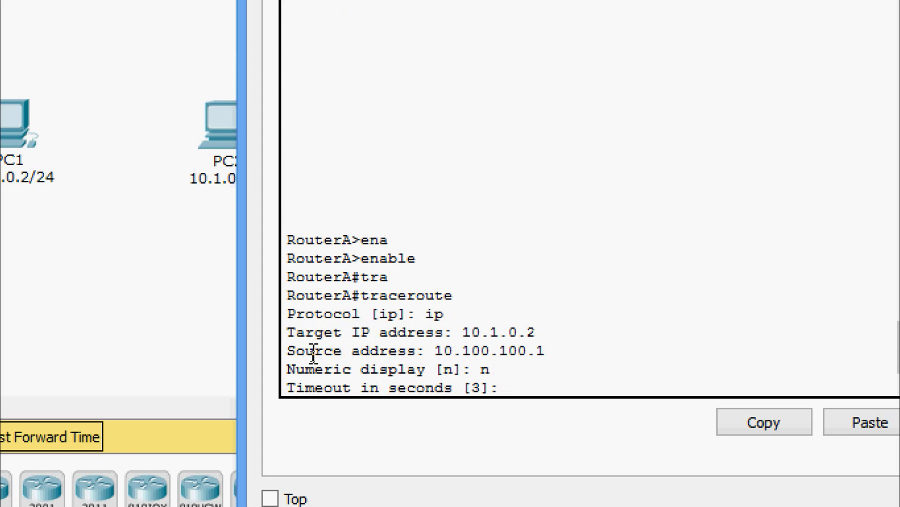
pyautogui.write('3')
pyautogui.press('Return')
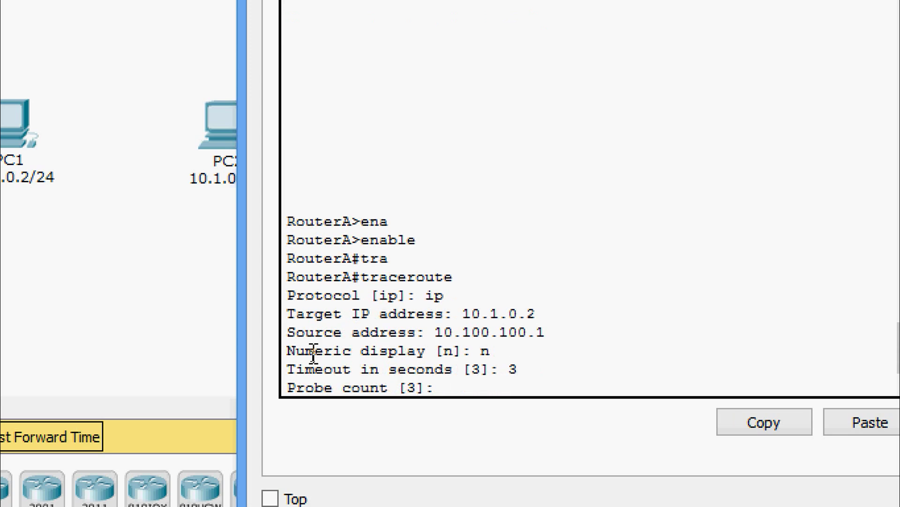
pyautogui.write('5')
pyautogui.press('Return')
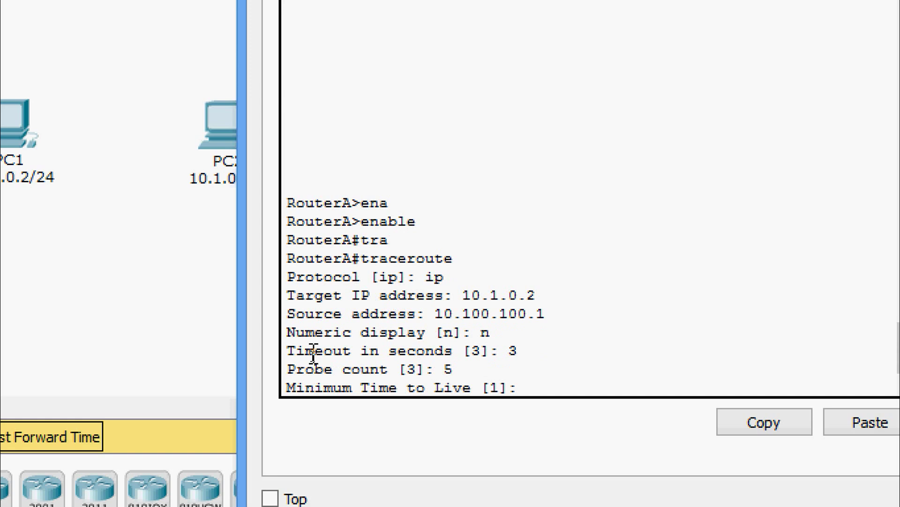
pyautogui.press('Return')
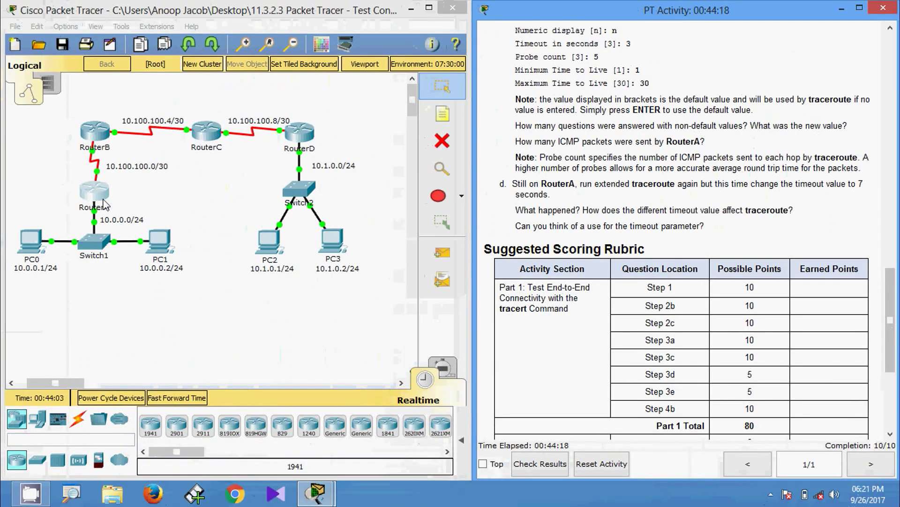
# Examine RouterA's extended traceroute output for non-default answers and the number of probes sent to each hop.
pyautogui.click(105, 205)
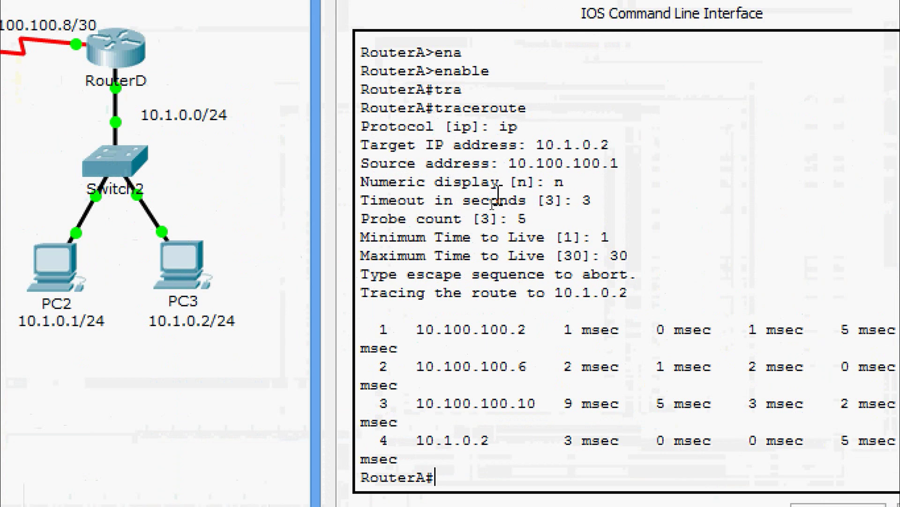
pyautogui.moveTo(495, 199); pyautogui.dragTo(537, 210)
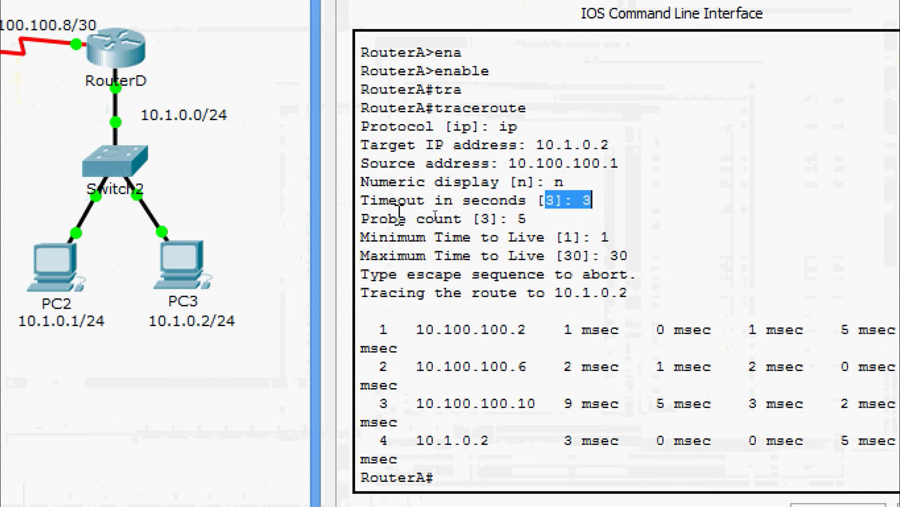
pyautogui.moveTo(370, 218); pyautogui.dragTo(529, 220)
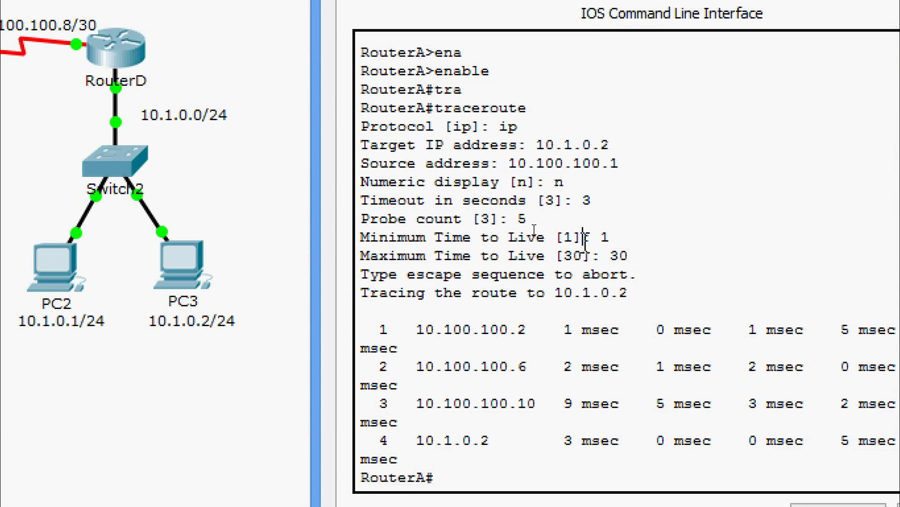
pyautogui.moveTo(583, 237); pyautogui.dragTo(621, 277)
pyautogui.click(652, 256)
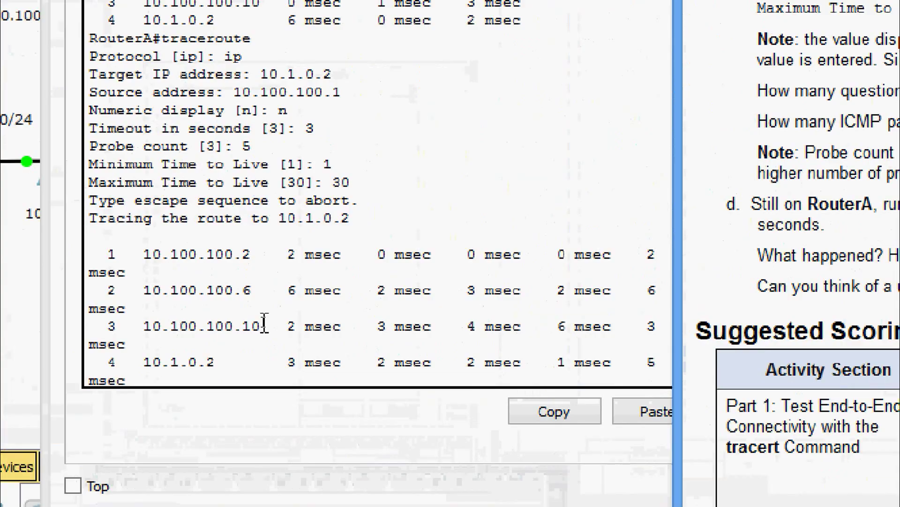
pyautogui.moveTo(289, 255); pyautogui.dragTo(655, 258)
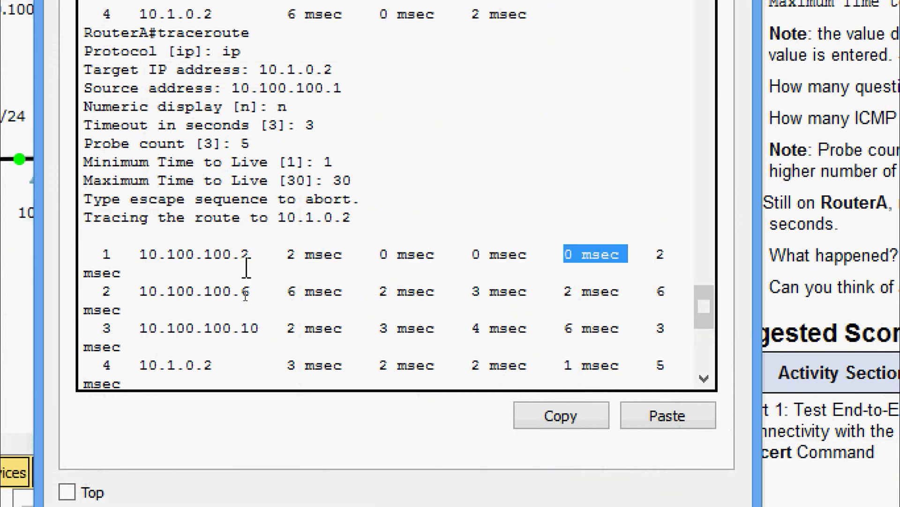
pyautogui.doubleClick(123, 274)
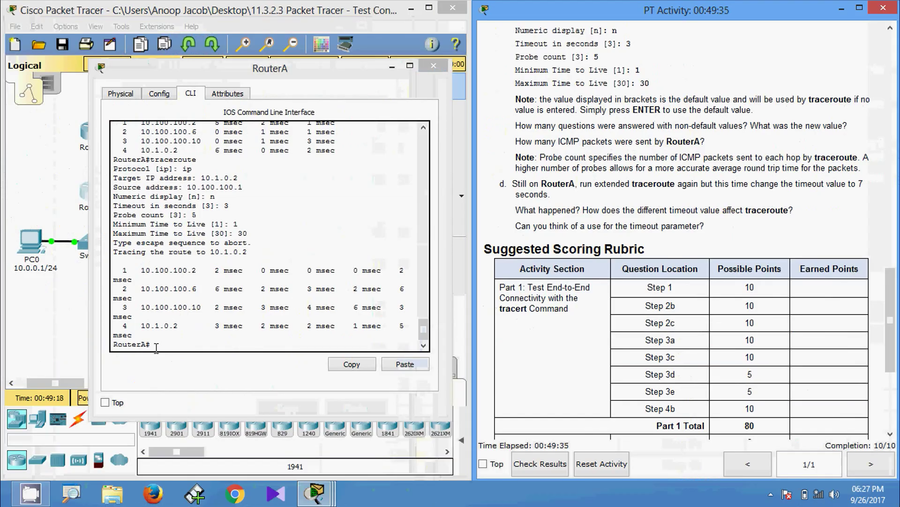
# Start another extended traceroute on RouterA, again using protocol ip, target 10.1.0.2 and source 10.100.100.1.
pyautogui.write('traceroute')
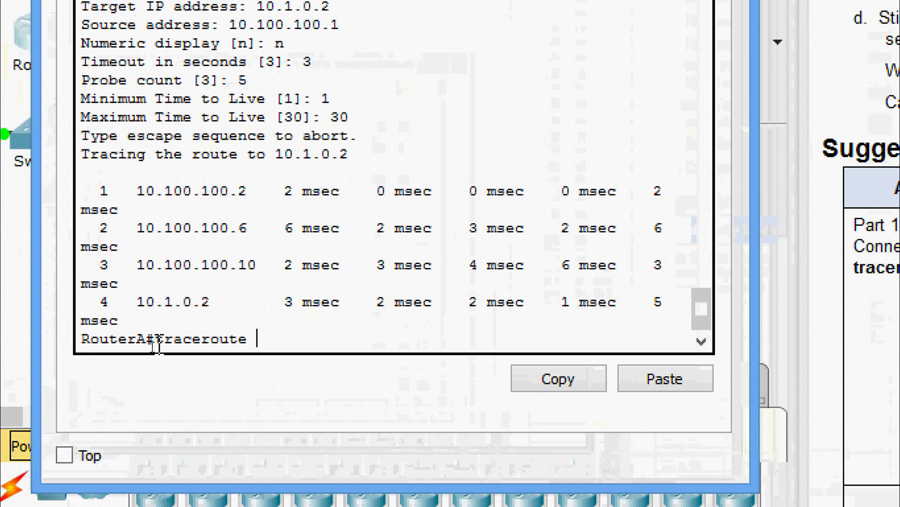
pyautogui.press('Return')
pyautogui.write('ip')
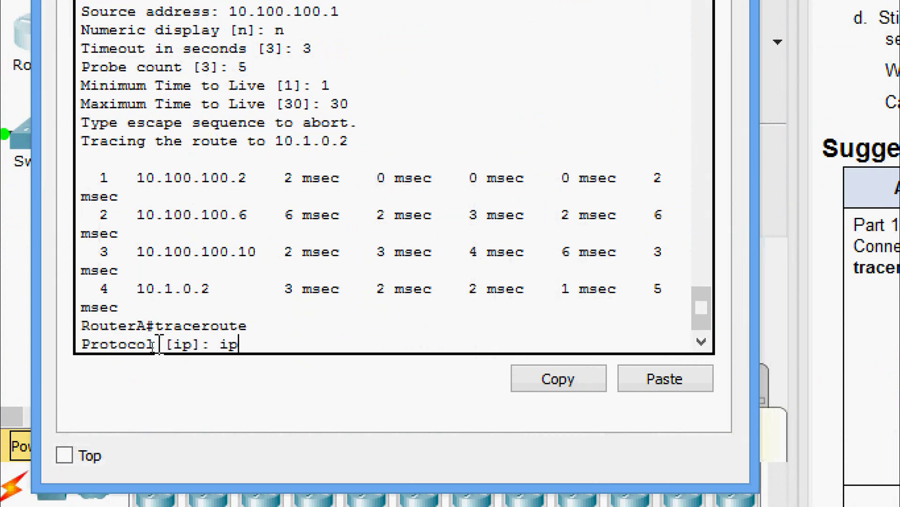
pyautogui.press('Return')
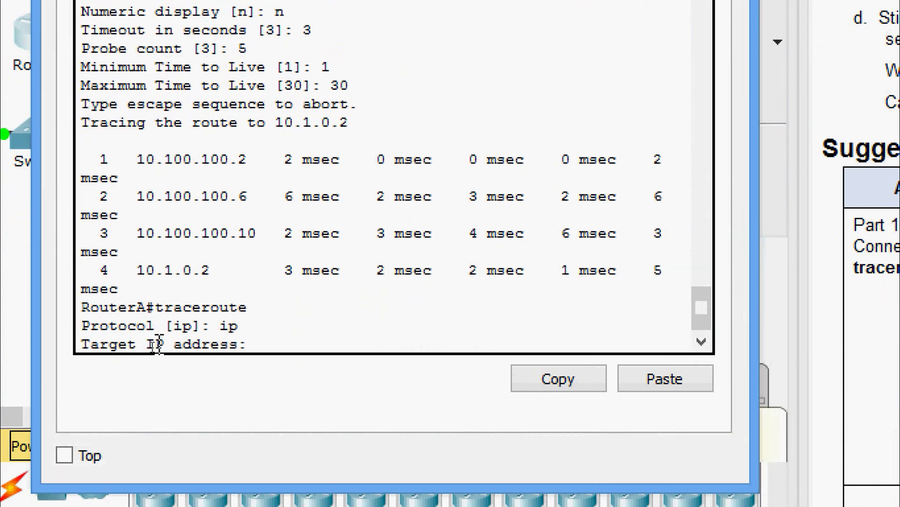
pyautogui.write('10.1.0.2')
pyautogui.press('Return')
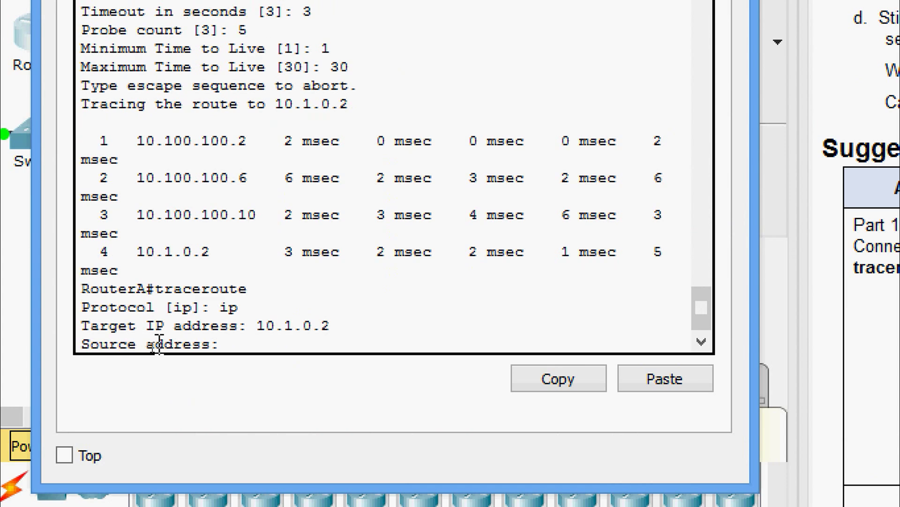
pyautogui.write('10.100.100.')
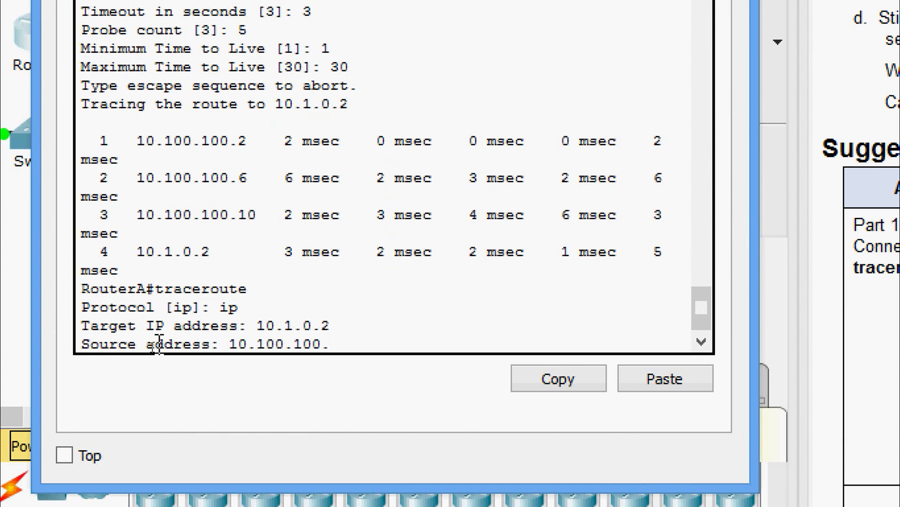
pyautogui.write('1')
pyautogui.press('Return')
# Run the repeated trace with numeric display n, a 7-second timeout, probe count 5, minimum TTL 1 and maximum TTL 30.
pyautogui.write('n')
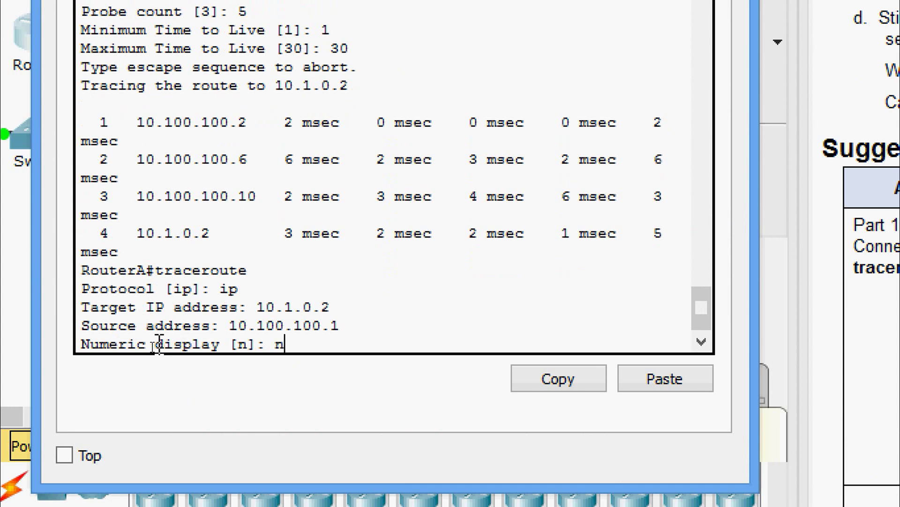
pyautogui.press('Return')
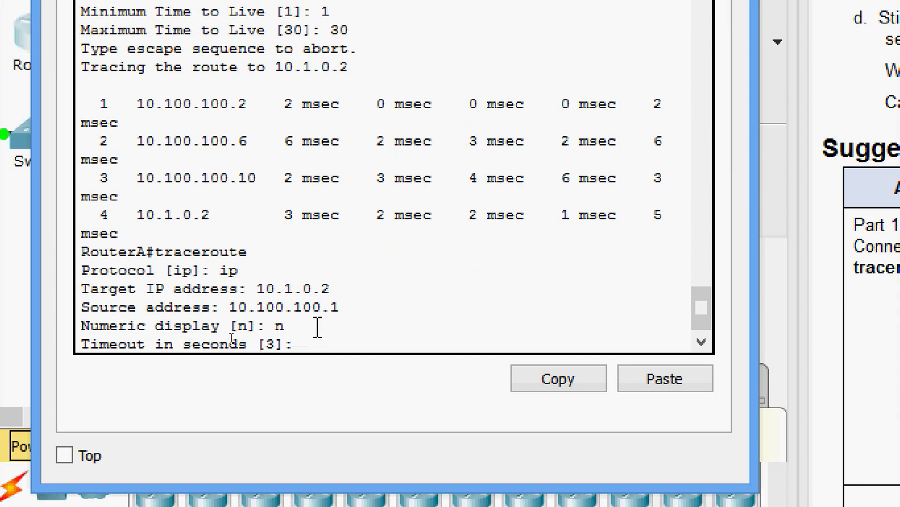
pyautogui.write('7')
pyautogui.press('Return')
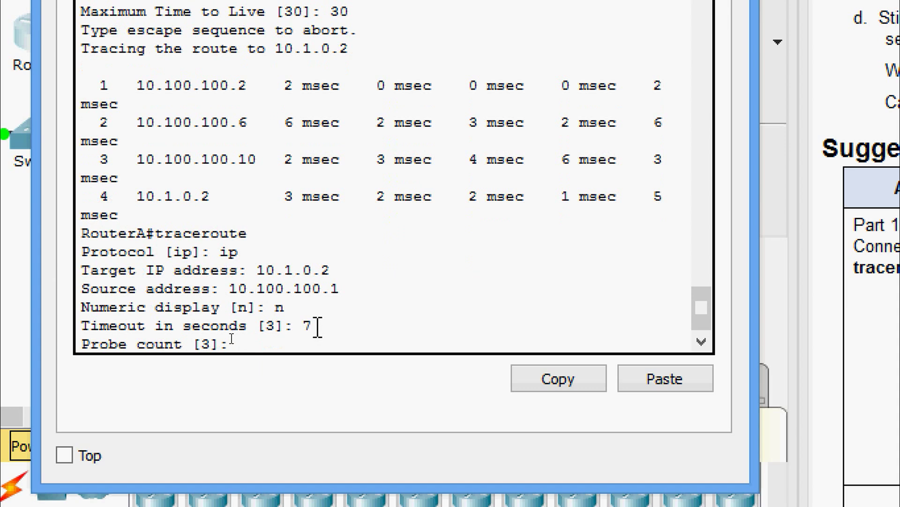
pyautogui.write('5')
pyautogui.press('Return')
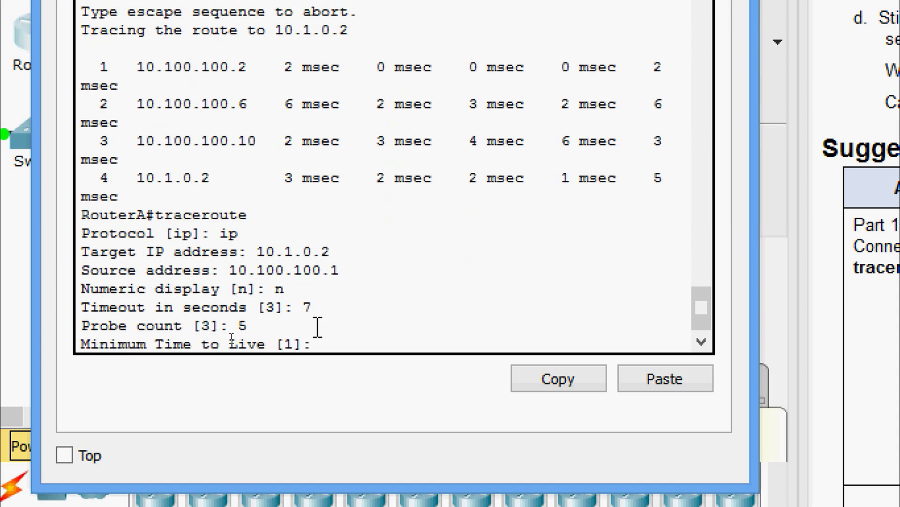
pyautogui.write('1')
pyautogui.press('Return')
pyautogui.write('30')
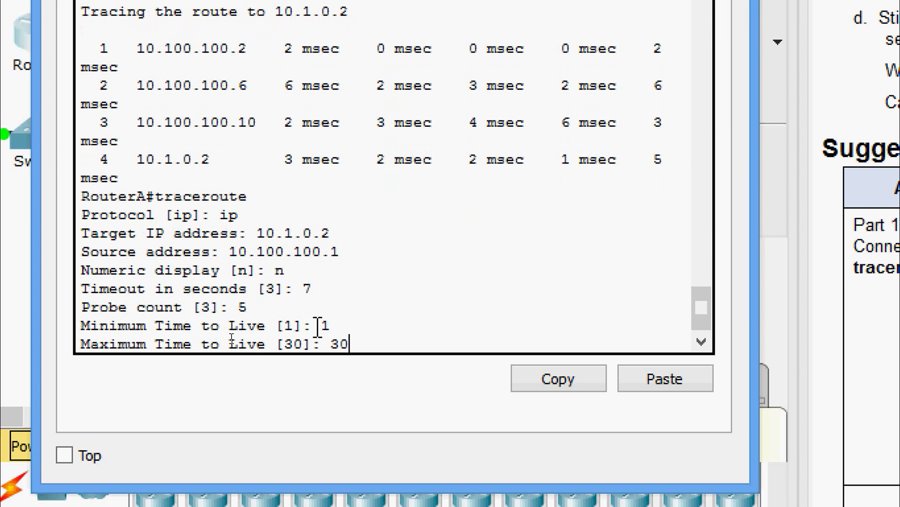
pyautogui.press('Return')
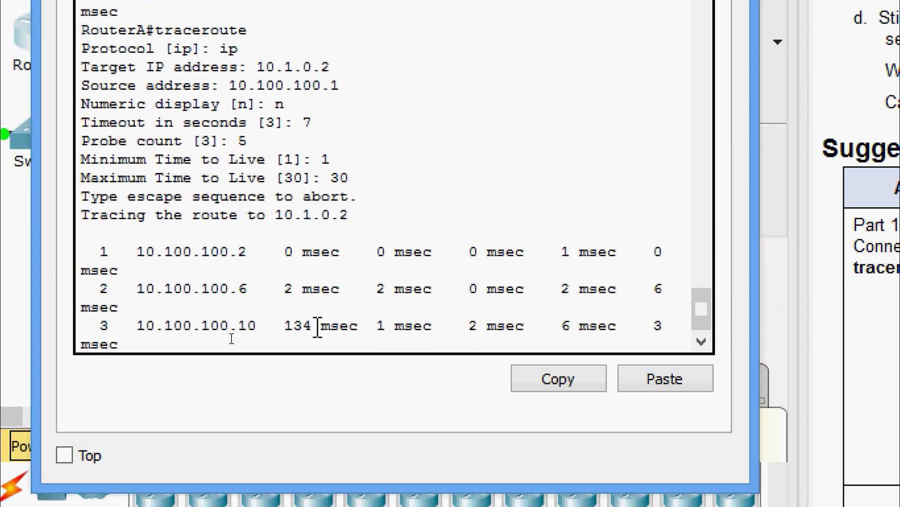